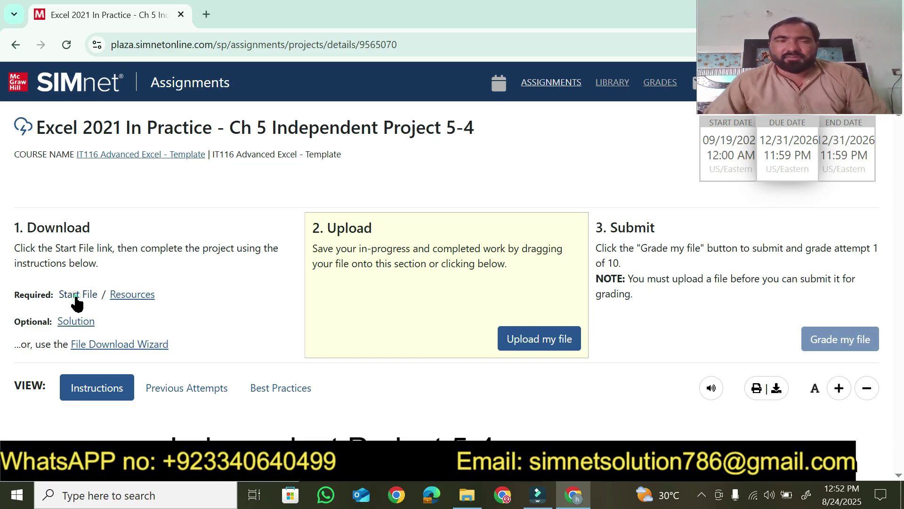
# Download the start file and the resources for Excel Chapter 5 Independent Project 5-4.
pyautogui.click(75, 296)
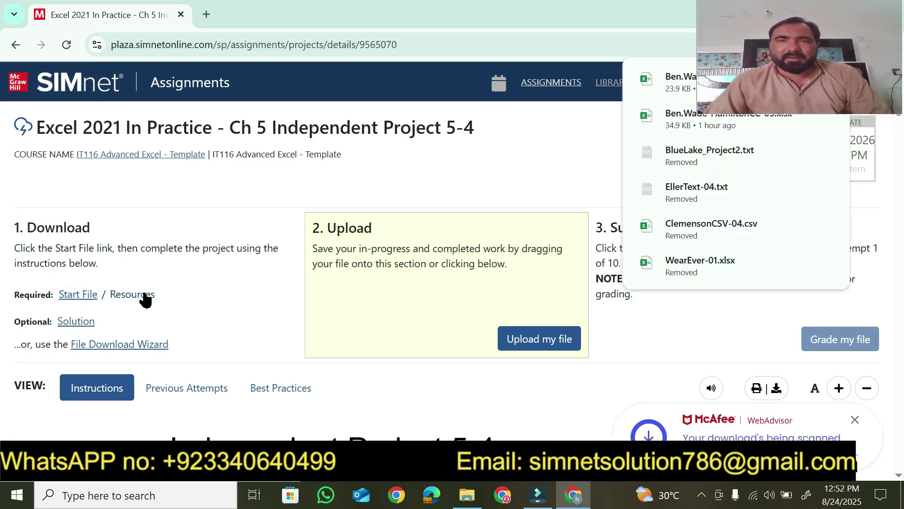
pyautogui.click(144, 295)
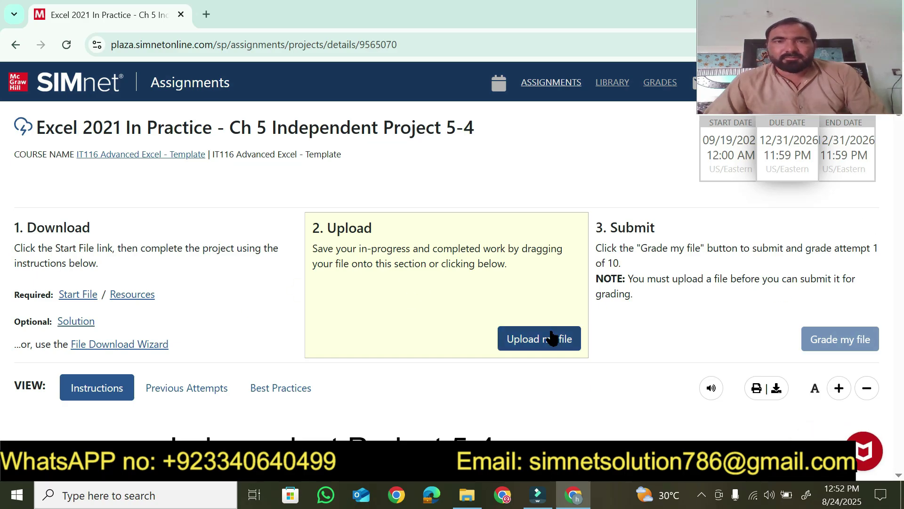
pyautogui.scroll(-6, 663, 350)
pyautogui.scroll(6, 663, 350)
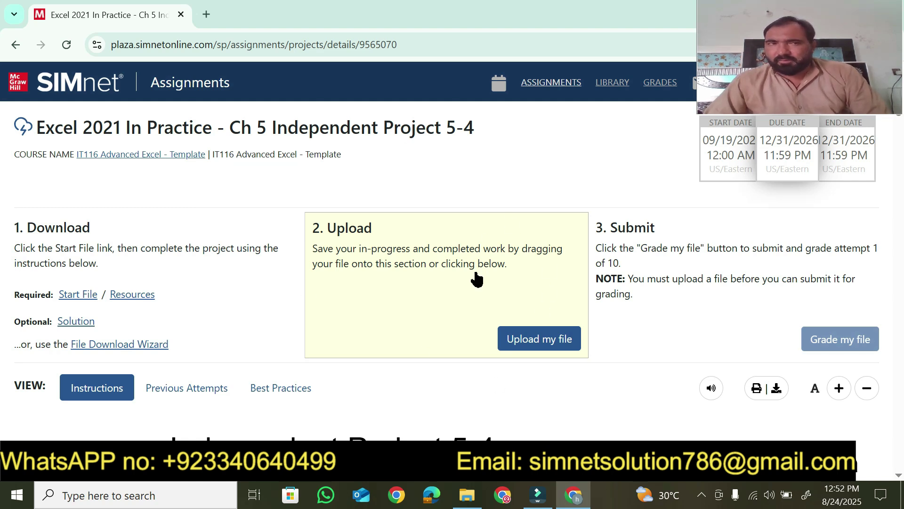
# Read the project introduction, covering the learning outcomes, the files needed and the completed project file name.
pyautogui.scroll(-6, 490, 349)
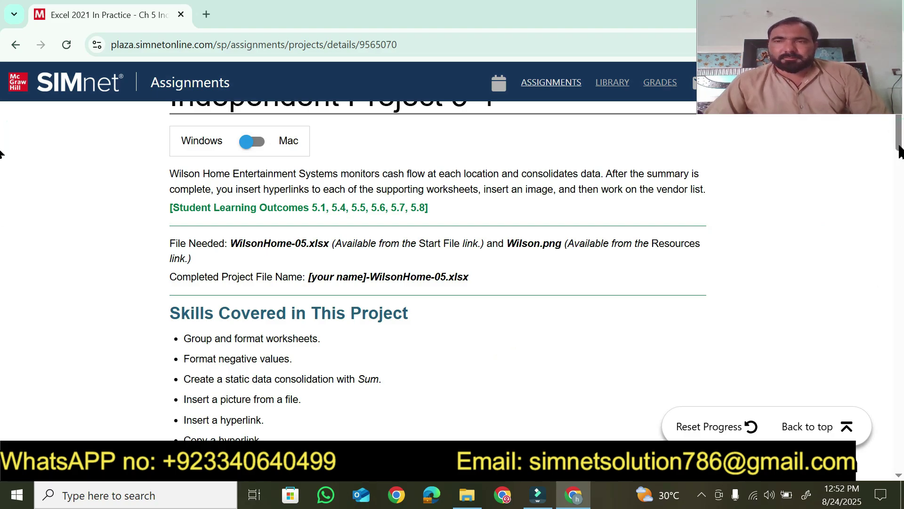
pyautogui.scroll(2, 900, 142)
pyautogui.moveTo(902, 137); pyautogui.dragTo(903, 140)
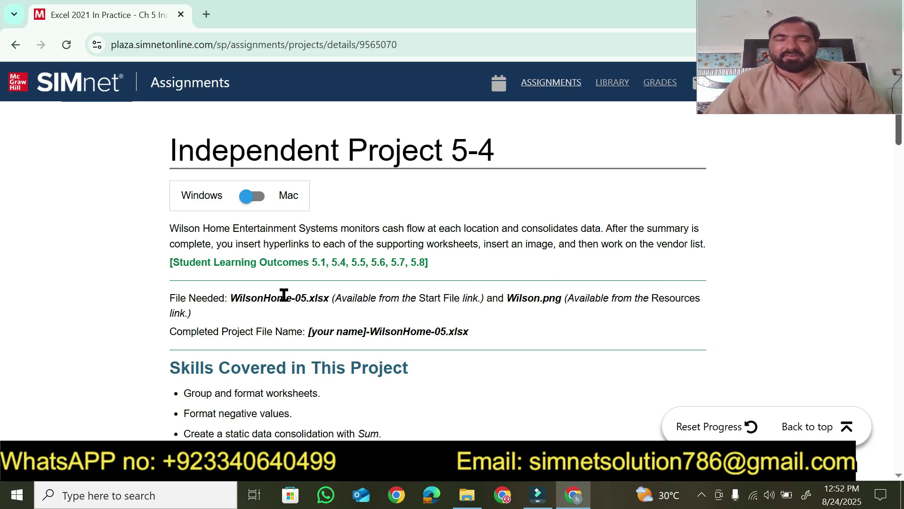
pyautogui.moveTo(166, 261); pyautogui.dragTo(439, 273)
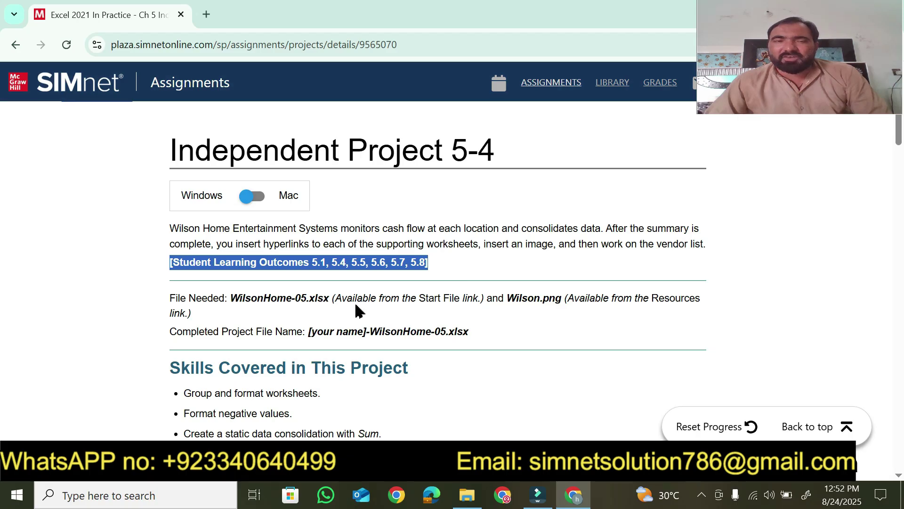
pyautogui.click(267, 321)
pyautogui.moveTo(169, 298); pyautogui.dragTo(327, 298)
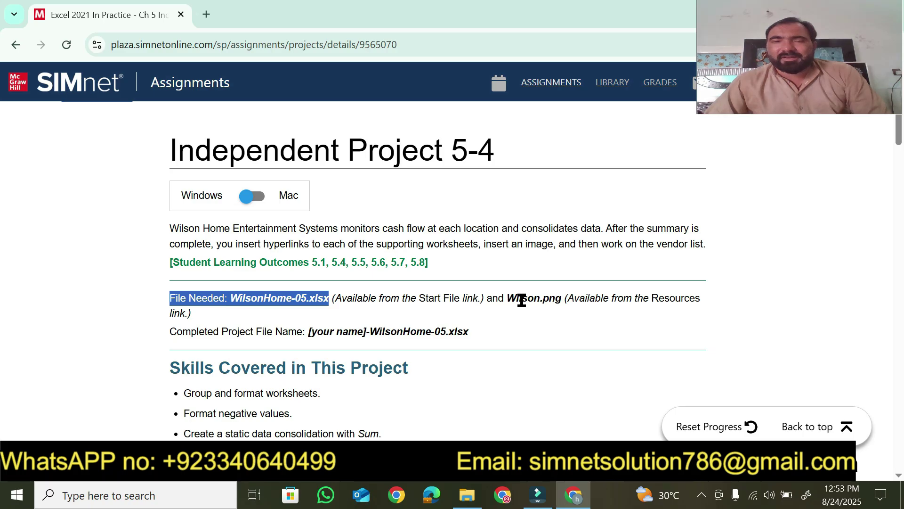
pyautogui.moveTo(511, 299); pyautogui.dragTo(697, 297)
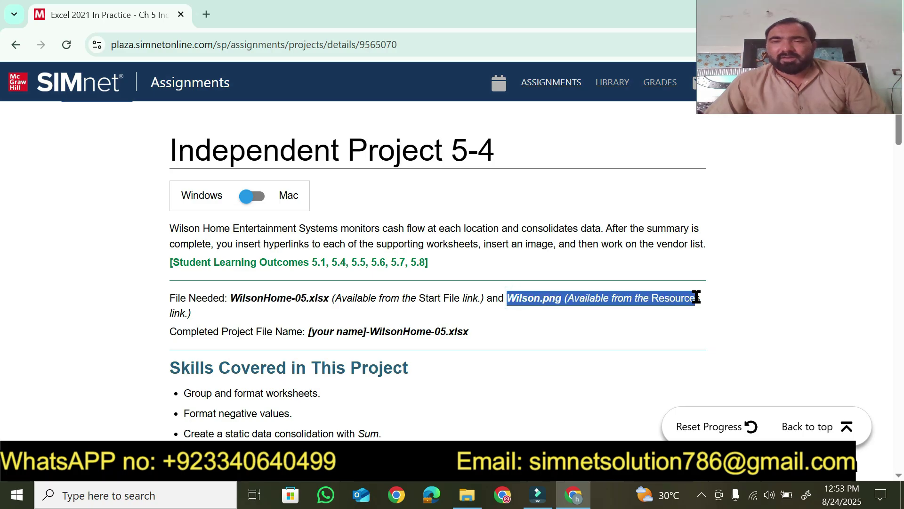
pyautogui.click(205, 329)
pyautogui.moveTo(171, 333); pyautogui.dragTo(498, 337)
pyautogui.click(498, 334)
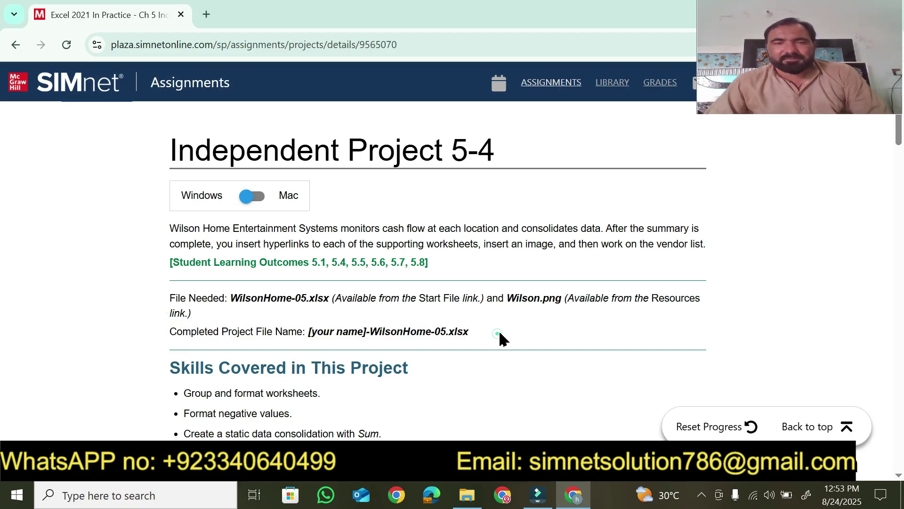
# Review the list of skills covered in the project, from grouping worksheets to encrypting the workbook.
pyautogui.scroll(-4, 900, 478)
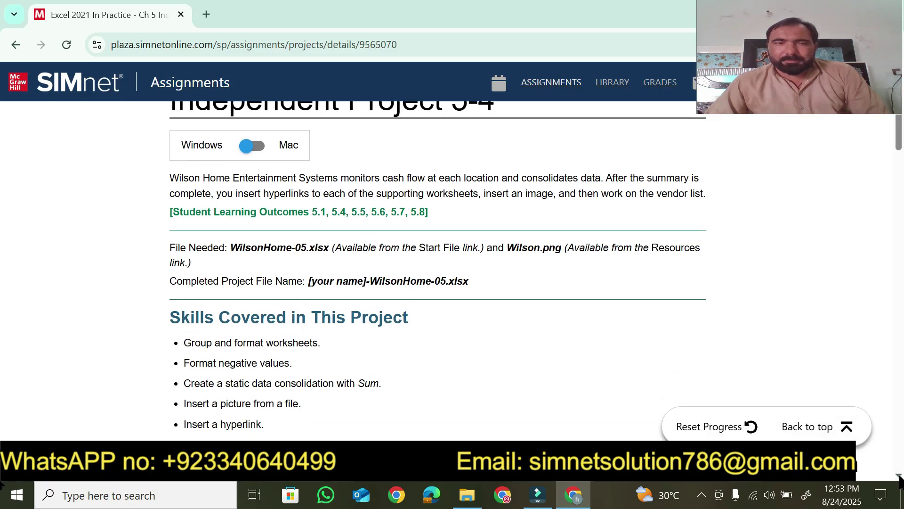
pyautogui.scroll(-1, 899, 478)
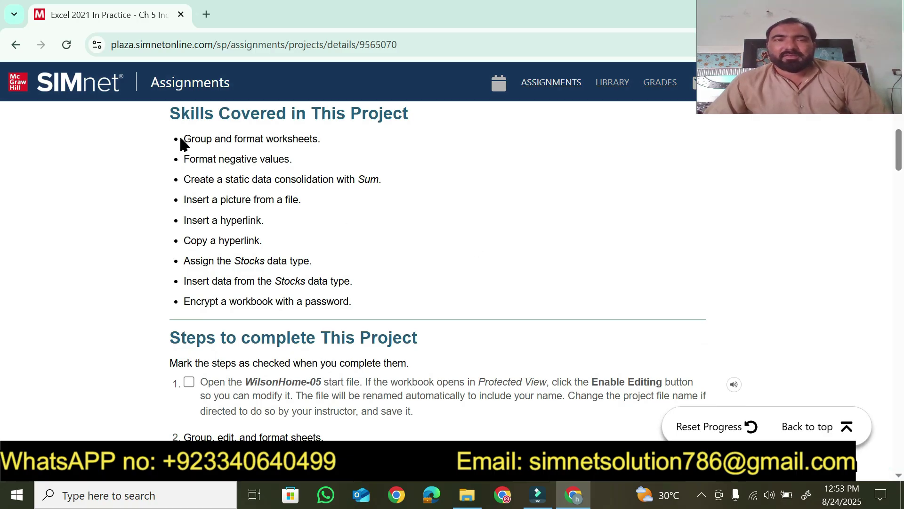
pyautogui.moveTo(183, 139); pyautogui.dragTo(393, 186)
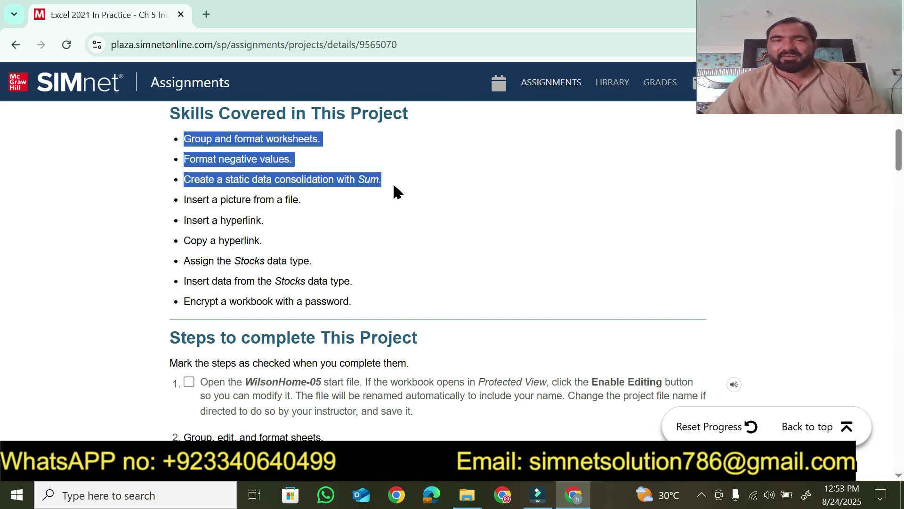
pyautogui.moveTo(393, 186); pyautogui.dragTo(355, 208)
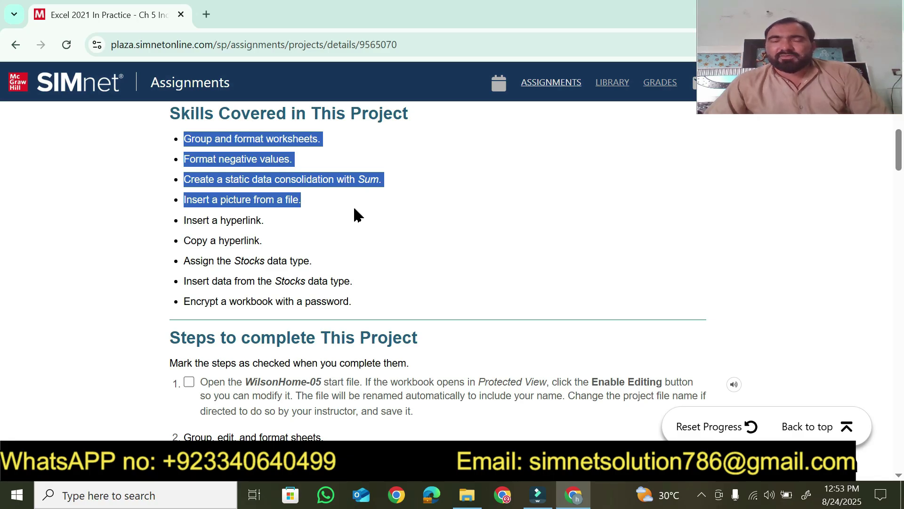
pyautogui.moveTo(356, 215); pyautogui.dragTo(353, 293)
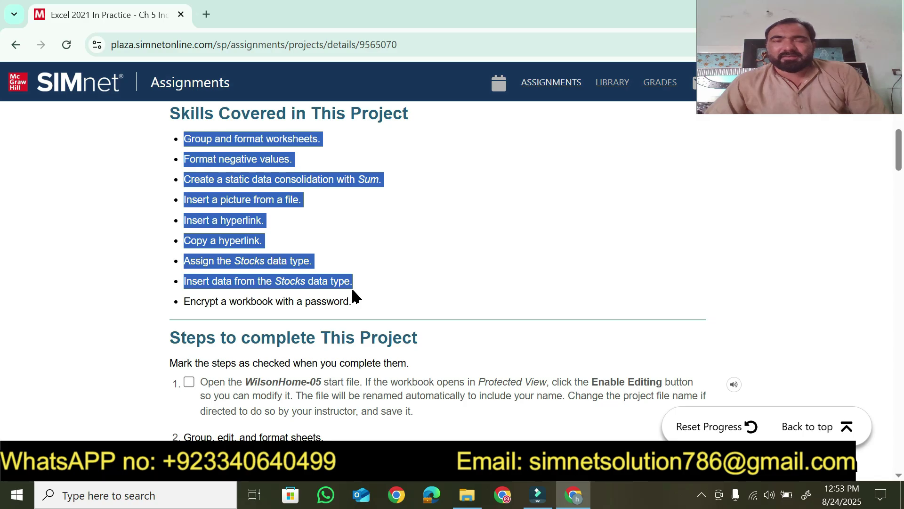
pyautogui.moveTo(354, 296); pyautogui.dragTo(360, 309)
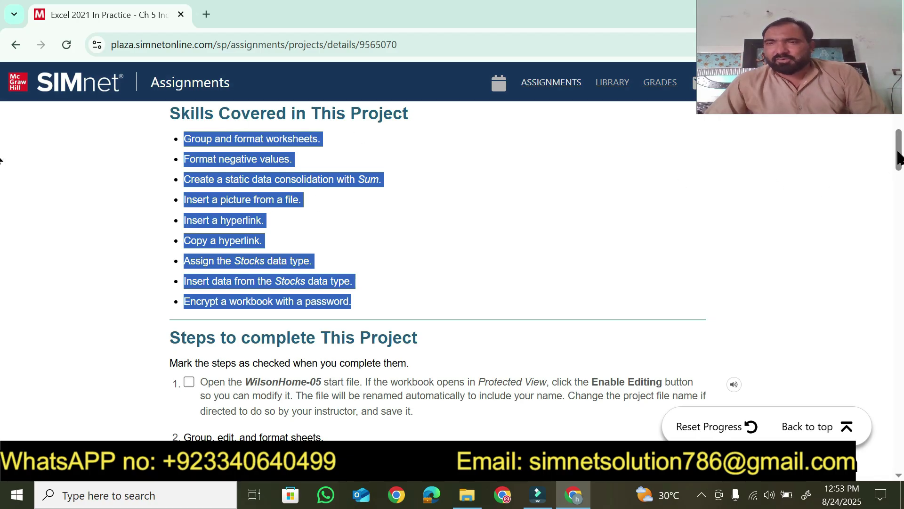
# Skim the project's complete instructions through to the upload and grading steps, and return to the beginning of the page.
pyautogui.moveTo(899, 158); pyautogui.dragTo(901, 178)
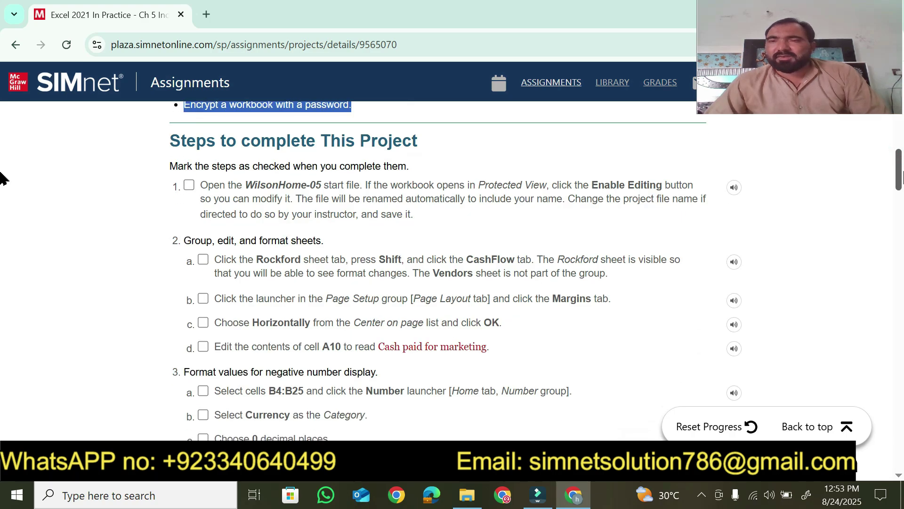
pyautogui.moveTo(900, 168); pyautogui.dragTo(900, 445)
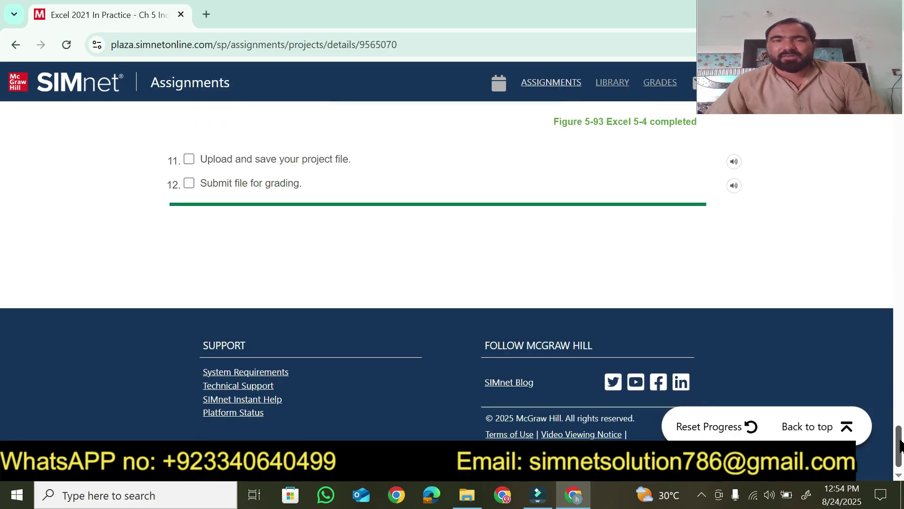
pyautogui.moveTo(900, 445); pyautogui.dragTo(2, 173)
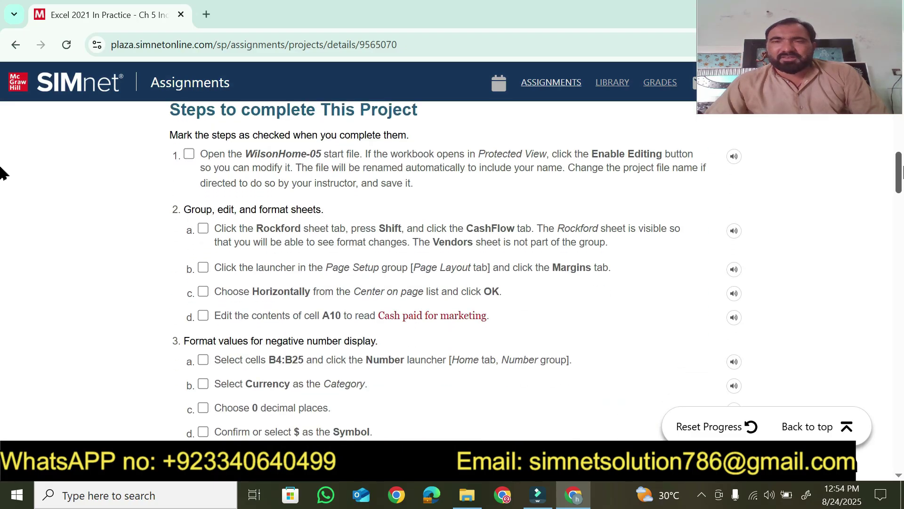
pyautogui.moveTo(898, 185); pyautogui.dragTo(2, 99)
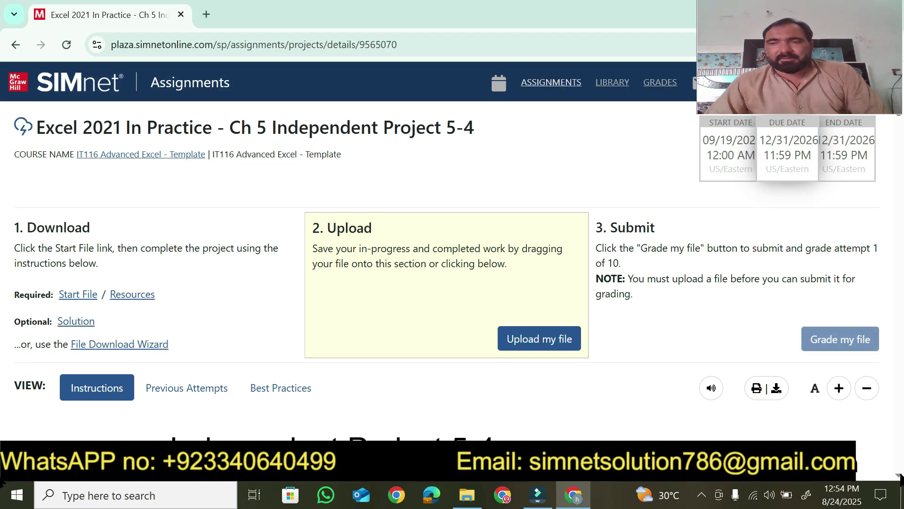
# Read the opening project instructions, focusing on step 1 about the WilsonHome-05 start file.
pyautogui.scroll(-6, 438, 271)
pyautogui.scroll(-10, 899, 475)
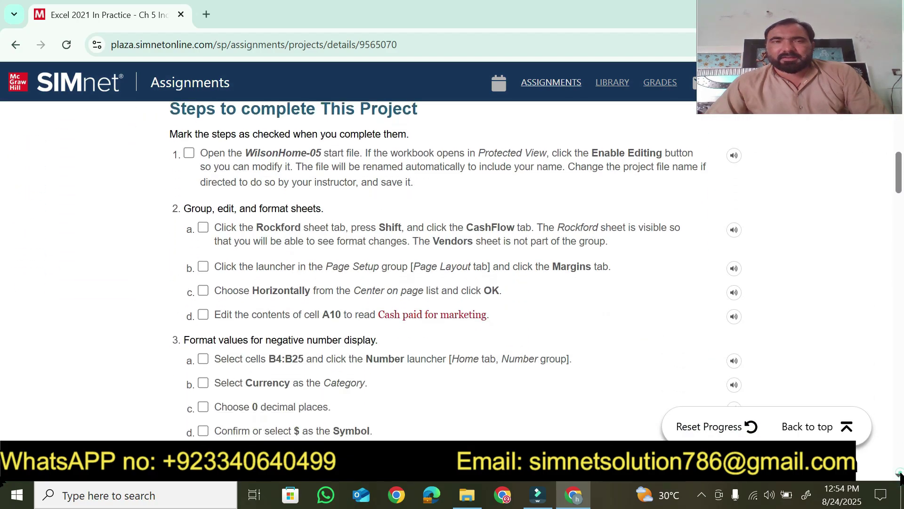
pyautogui.moveTo(900, 184); pyautogui.dragTo(902, 188)
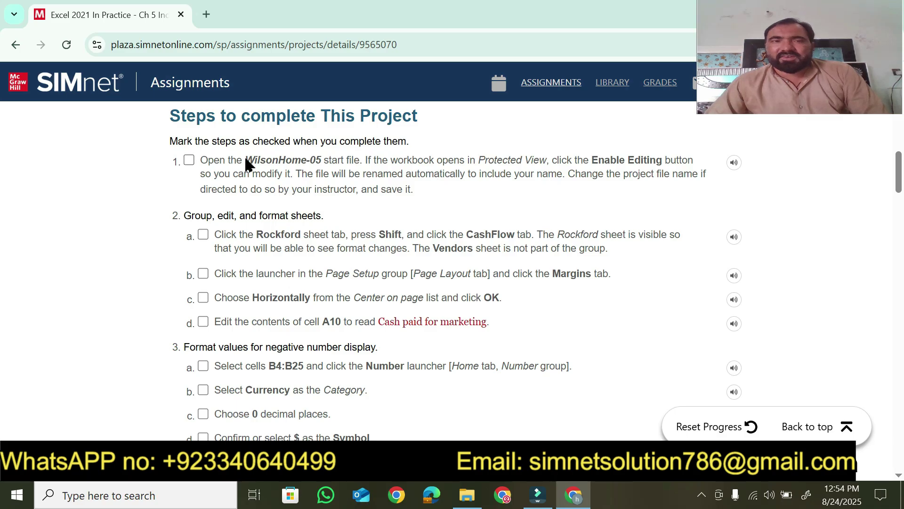
pyautogui.moveTo(168, 117); pyautogui.dragTo(430, 121)
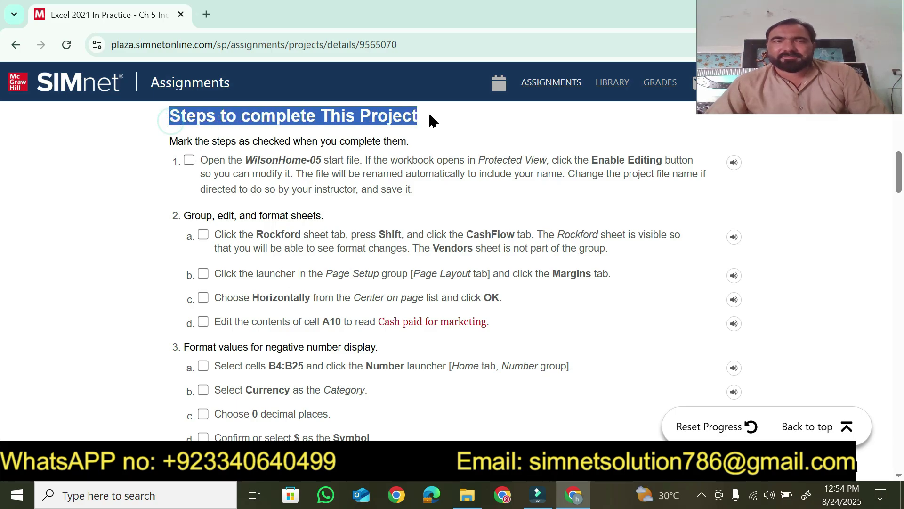
pyautogui.moveTo(165, 143); pyautogui.dragTo(416, 141)
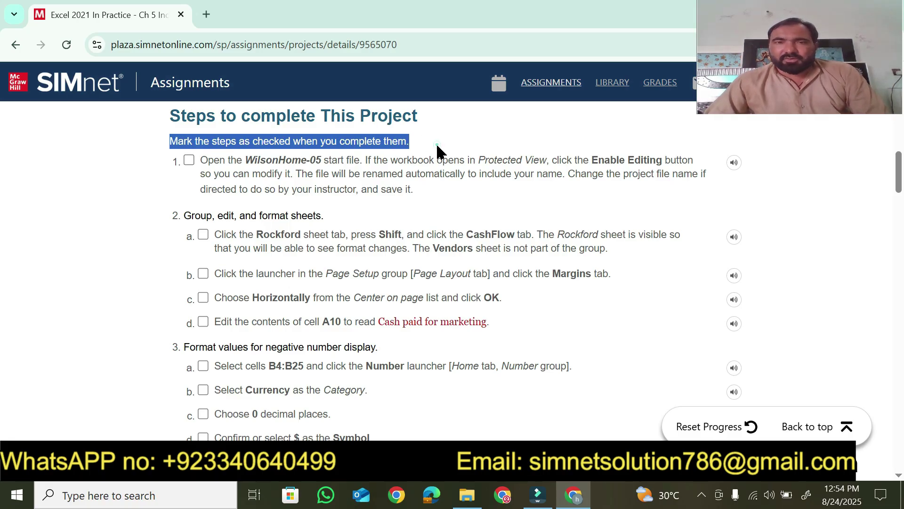
pyautogui.click(268, 173)
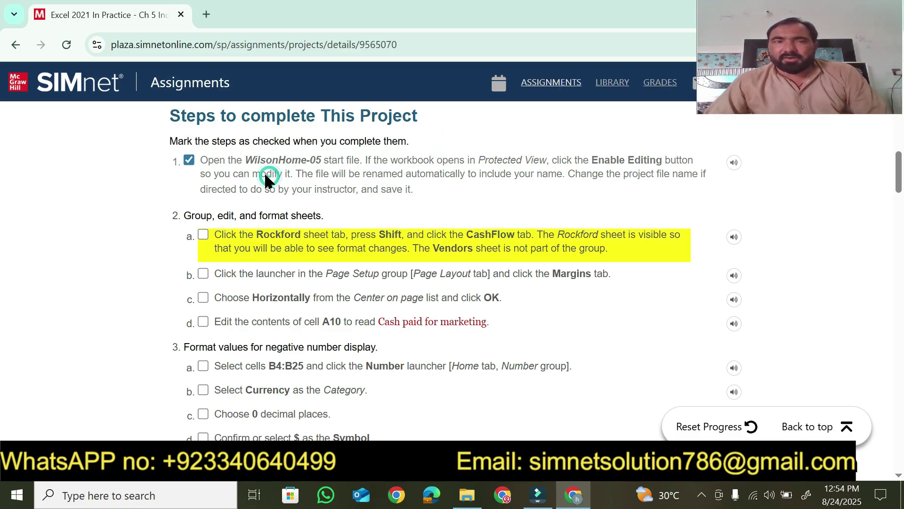
pyautogui.click(256, 173)
pyautogui.moveTo(244, 160); pyautogui.dragTo(359, 164)
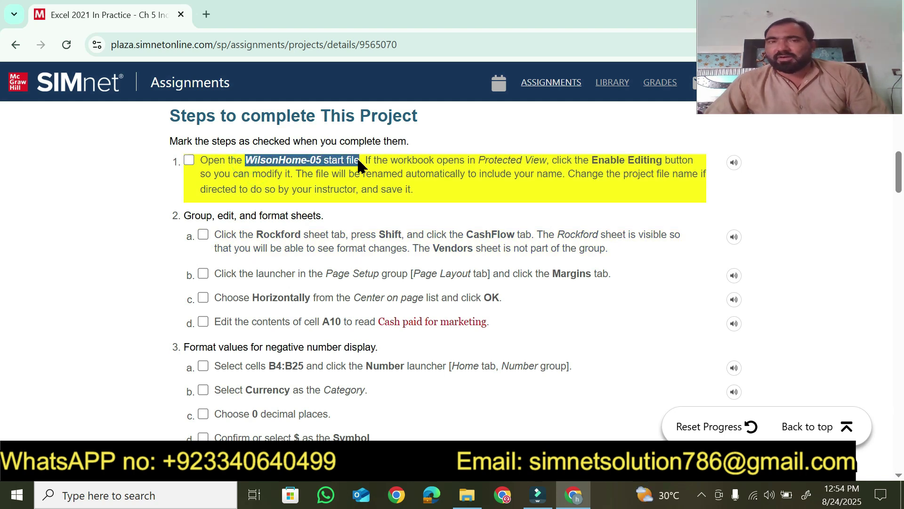
# Open the ClemensonCSV-04 file from the chapter 4 folder in Excel and look over its data.
pyautogui.click(460, 499)
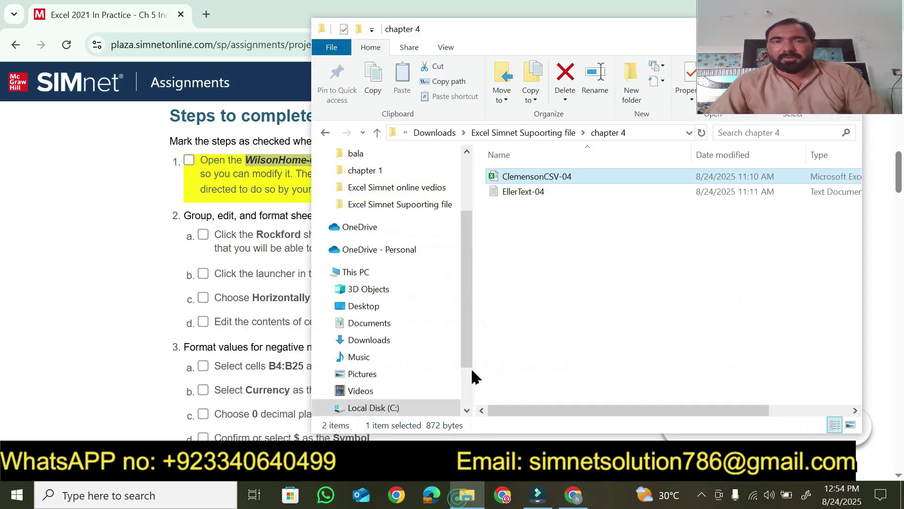
pyautogui.doubleClick(530, 174)
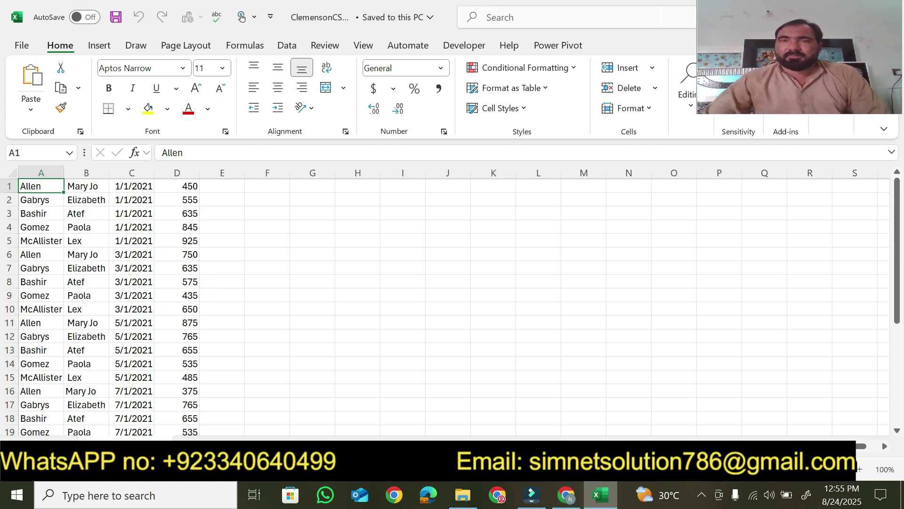
pyautogui.moveTo(600, 494)
pyautogui.moveTo(563, 501)
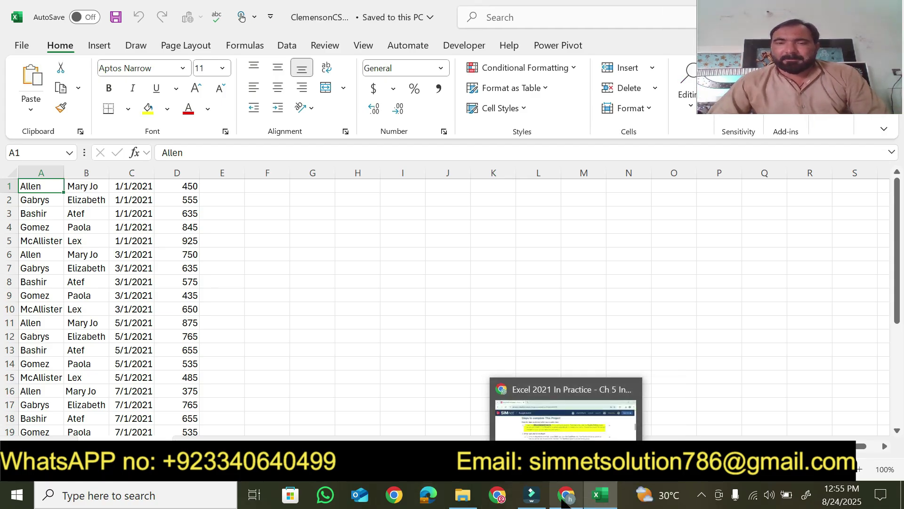
pyautogui.click(562, 502)
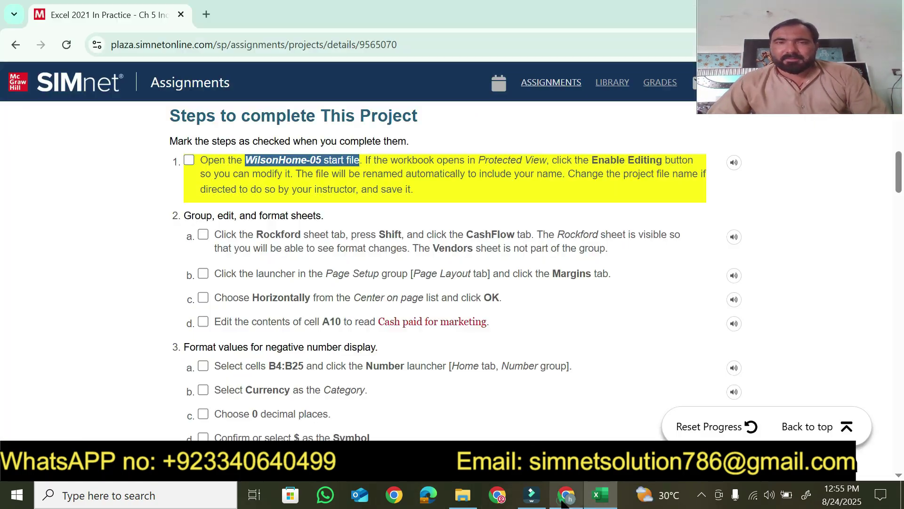
pyautogui.click(599, 494)
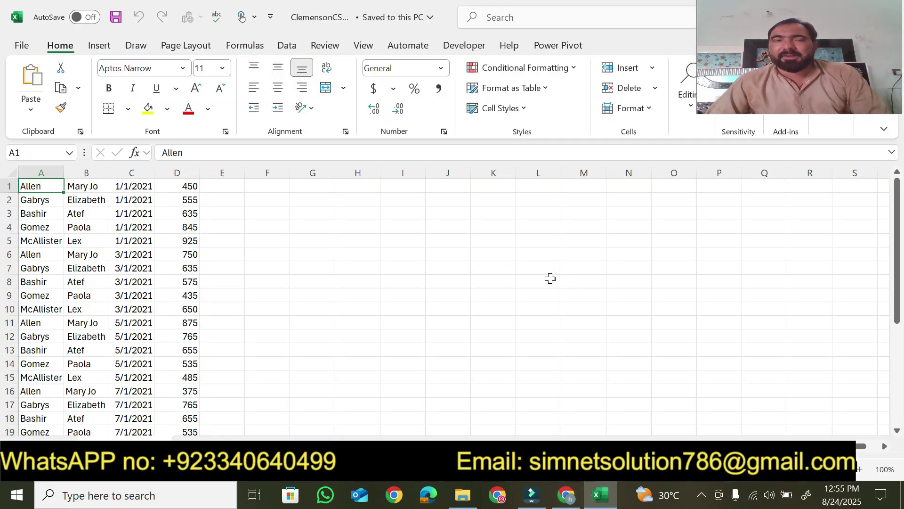
pyautogui.scroll(-7, 500, 351)
pyautogui.scroll(7, 504, 330)
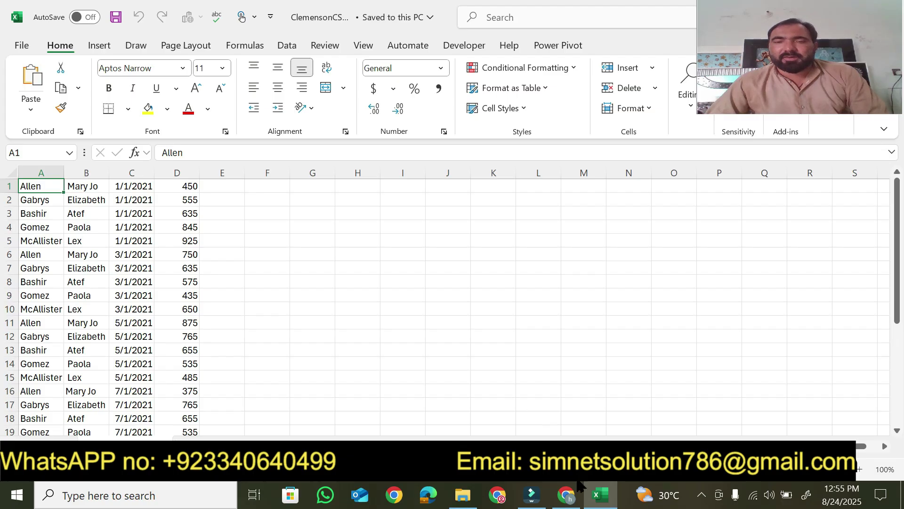
# Check the files in the chapter 4 folder and return to the project instructions in the browser.
pyautogui.click(568, 495)
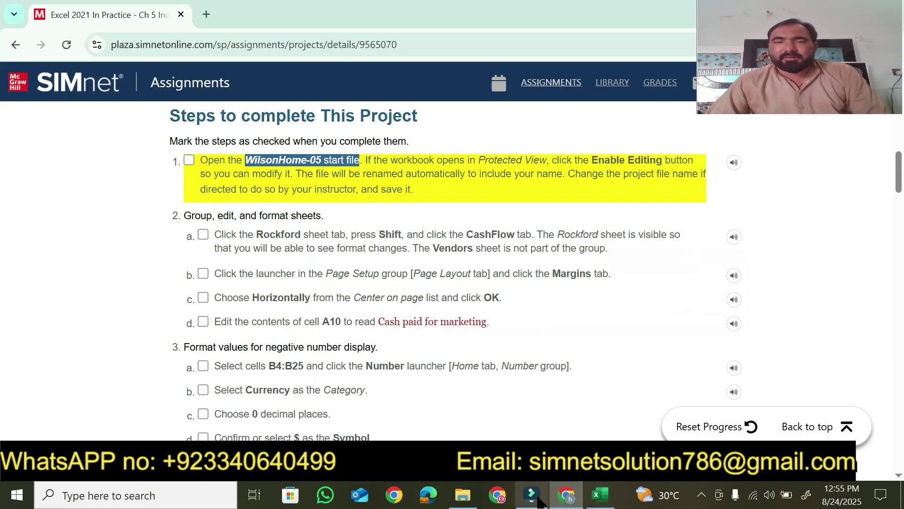
pyautogui.click(463, 495)
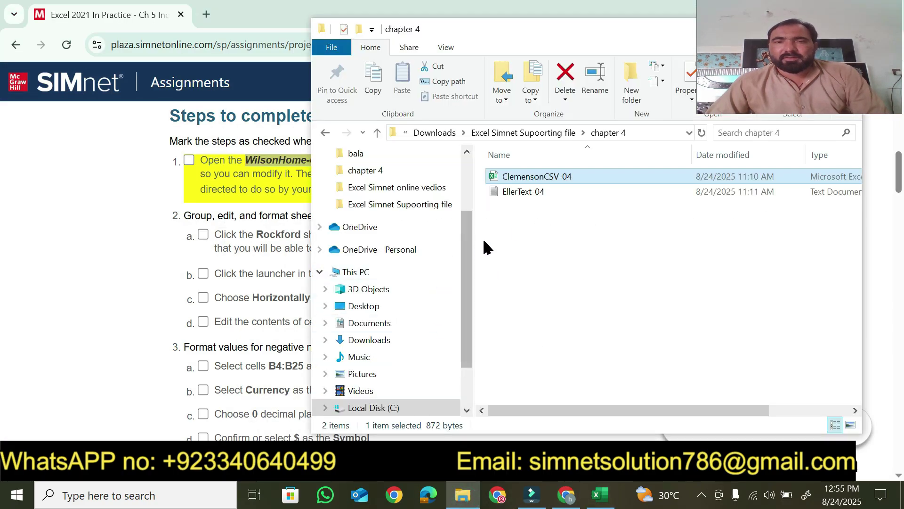
pyautogui.moveTo(588, 36); pyautogui.dragTo(489, 146)
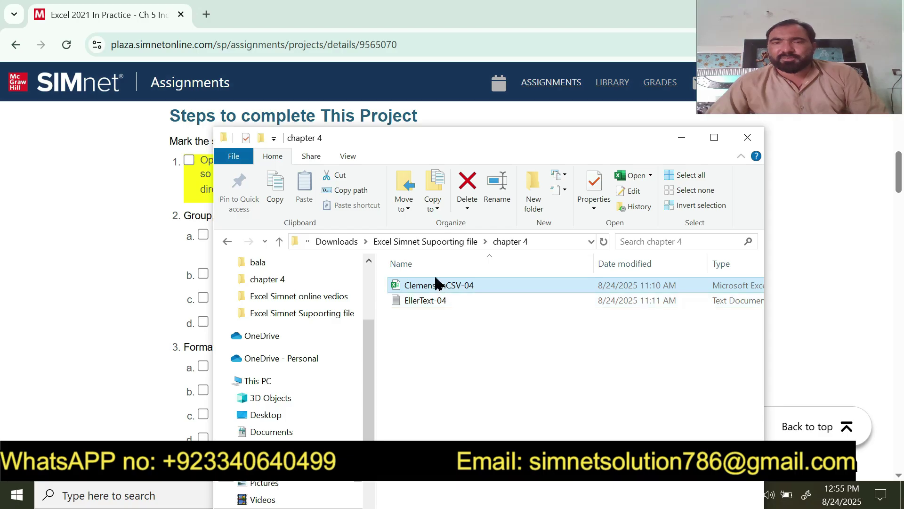
pyautogui.click(682, 137)
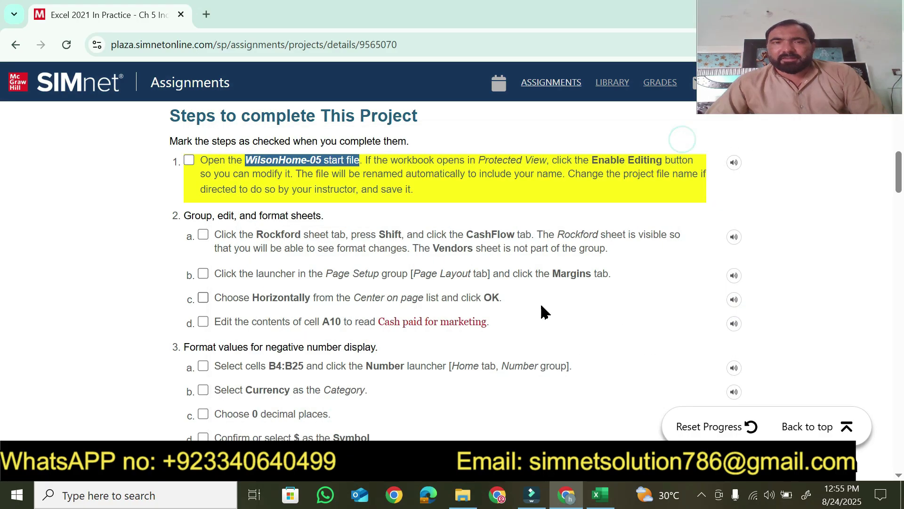
# Download the project's WilsonHome-05 start file from the assignment page and open it in Excel.
pyautogui.scroll(5, 580, 372)
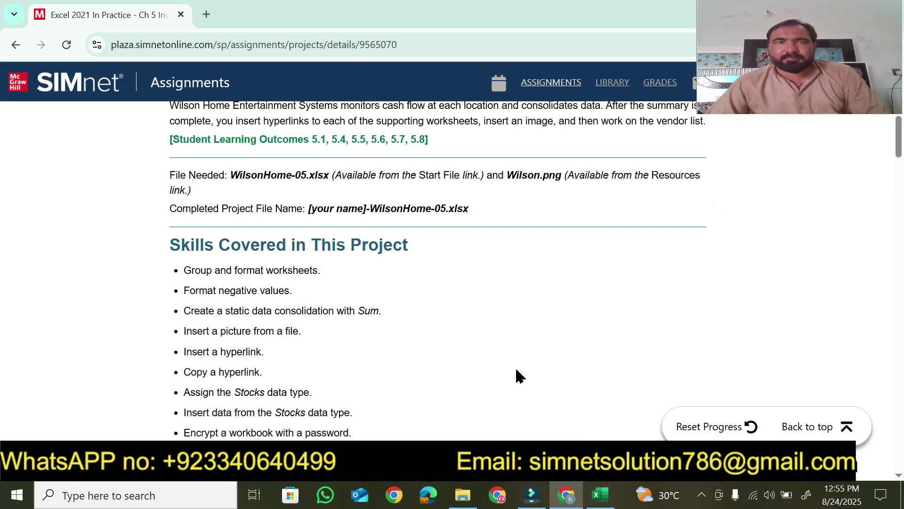
pyautogui.click(594, 498)
pyautogui.click(592, 504)
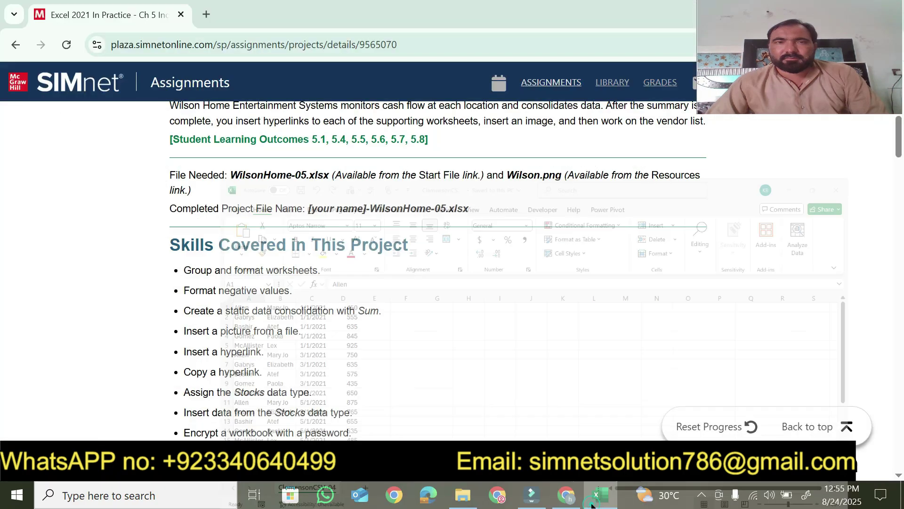
pyautogui.click(595, 498)
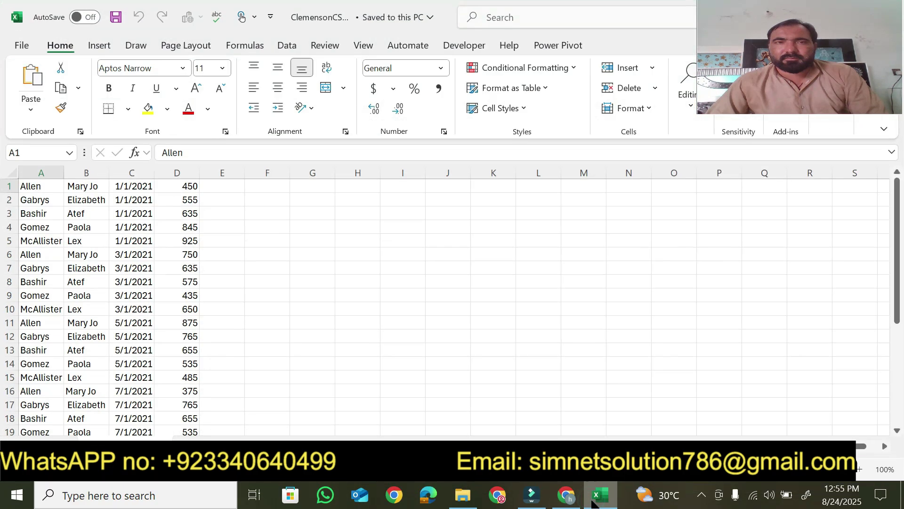
pyautogui.click(594, 499)
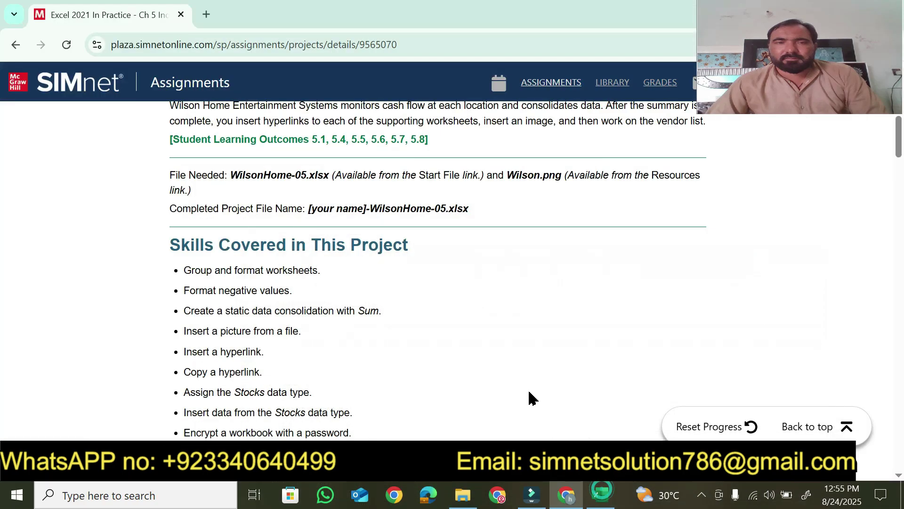
pyautogui.click(76, 297)
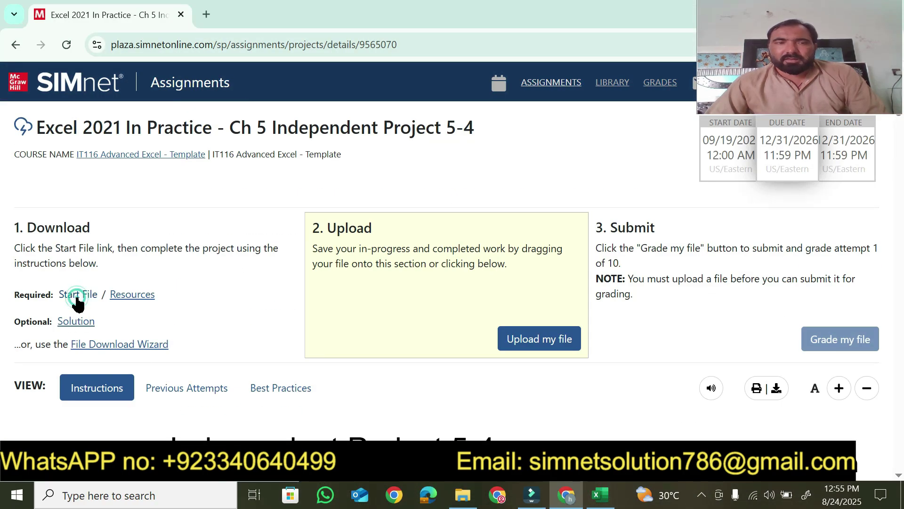
pyautogui.click(676, 86)
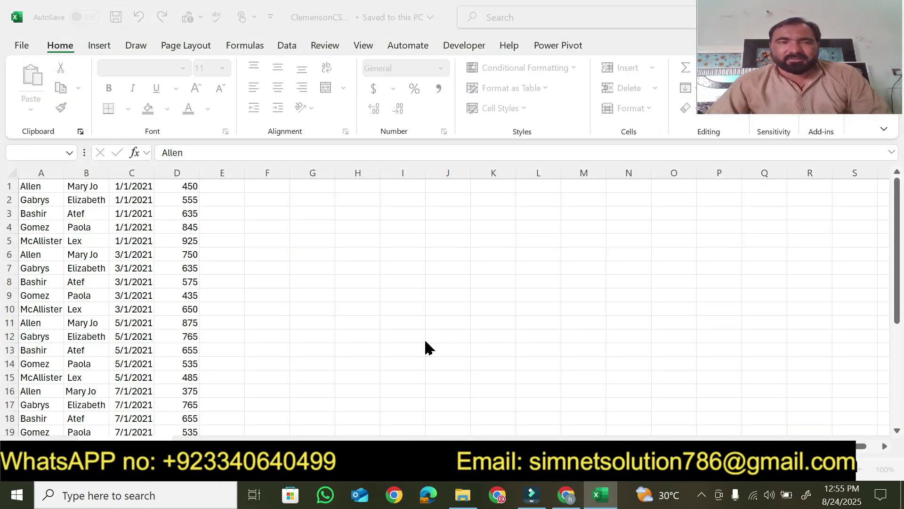
# Close the ClemensonCSV-04 workbook and enable editing in the downloaded WilsonHome-05 workbook.
pyautogui.moveTo(599, 494)
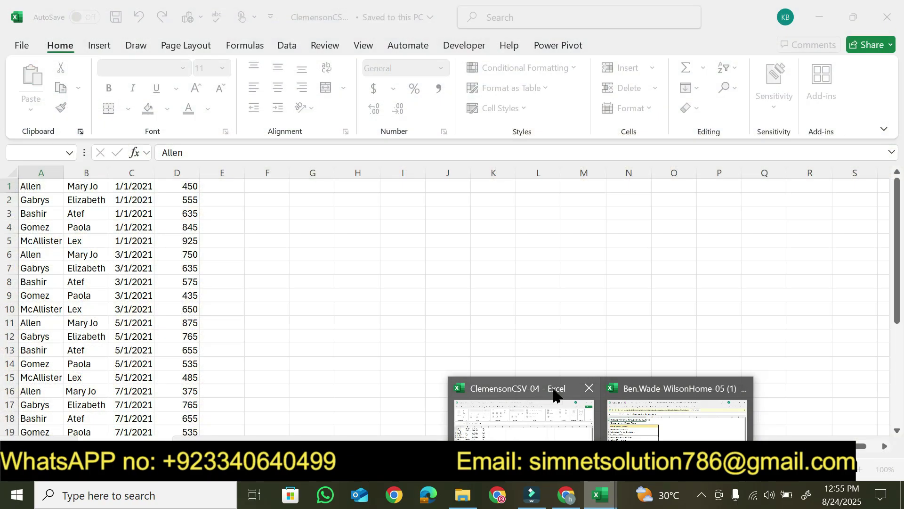
pyautogui.click(589, 389)
pyautogui.click(583, 410)
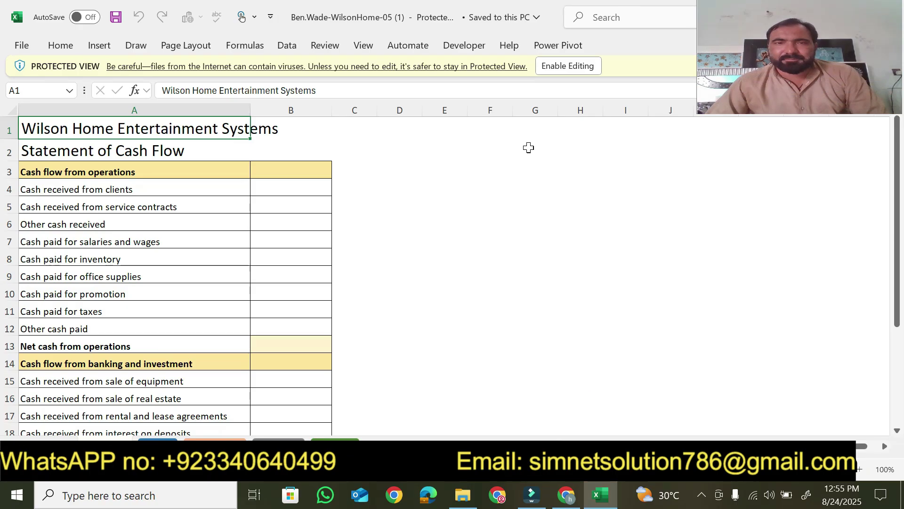
pyautogui.click(558, 64)
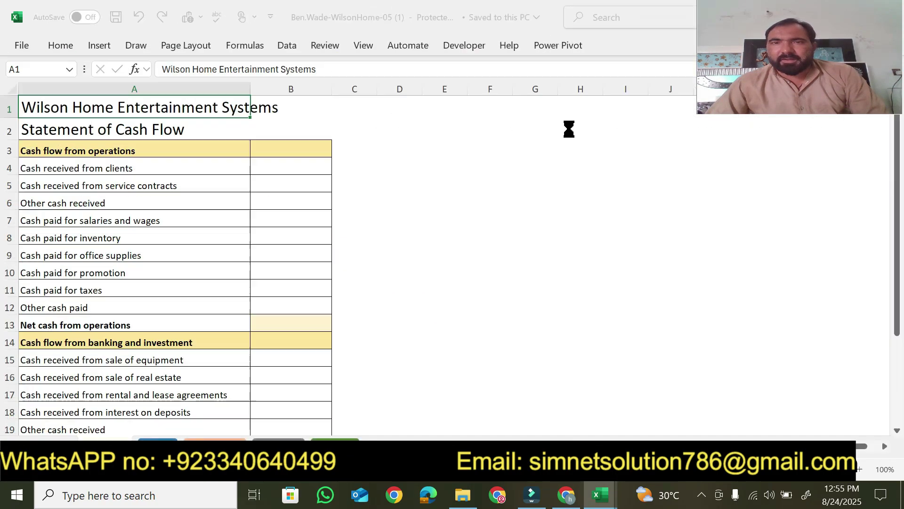
# Return to the project instructions in the browser, compare step 1 with the opened workbook, and mark step 1 as complete.
pyautogui.click(567, 502)
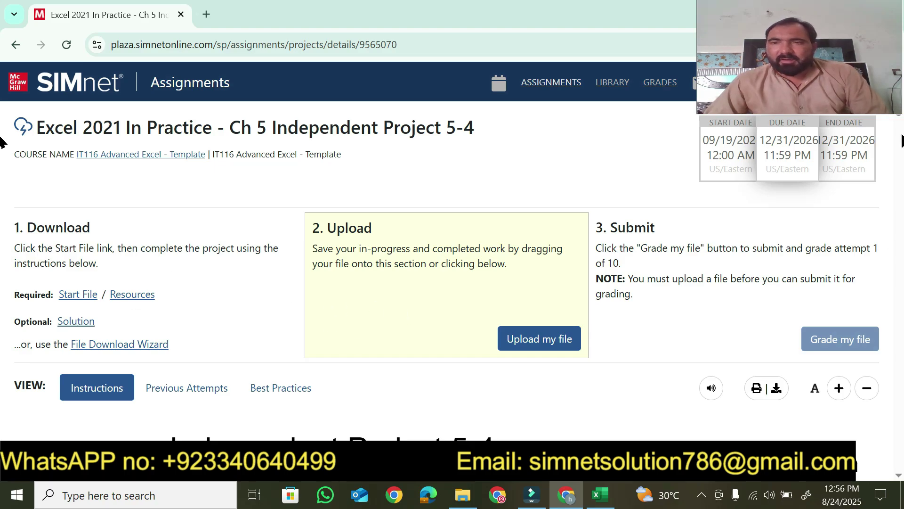
pyautogui.click(899, 473)
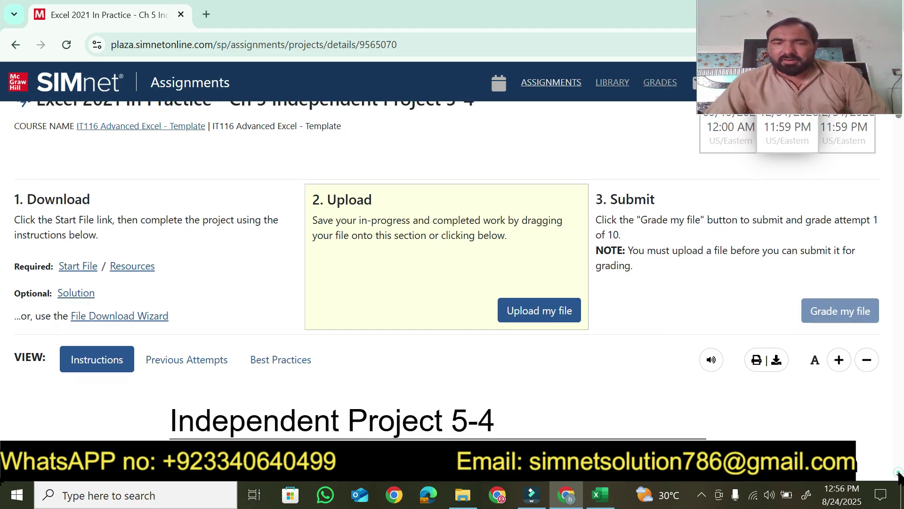
pyautogui.click(899, 473)
pyautogui.scroll(-3, 899, 474)
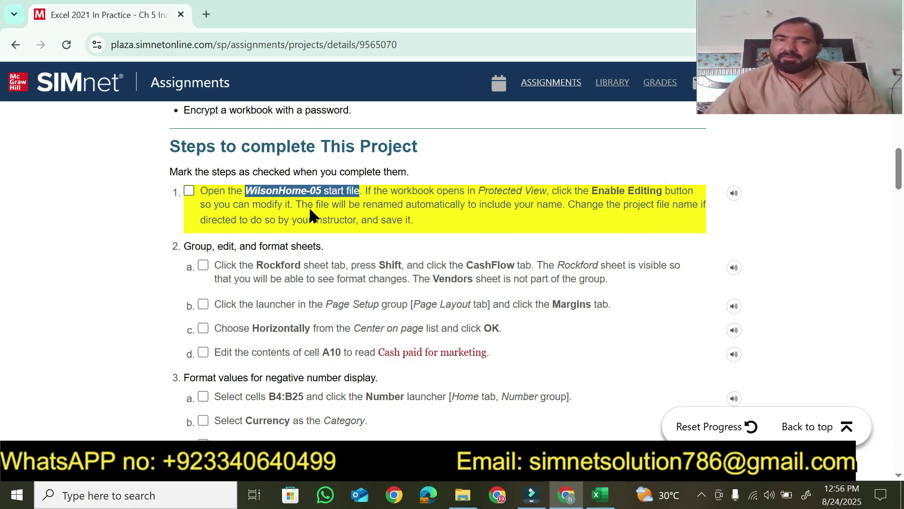
pyautogui.click(601, 495)
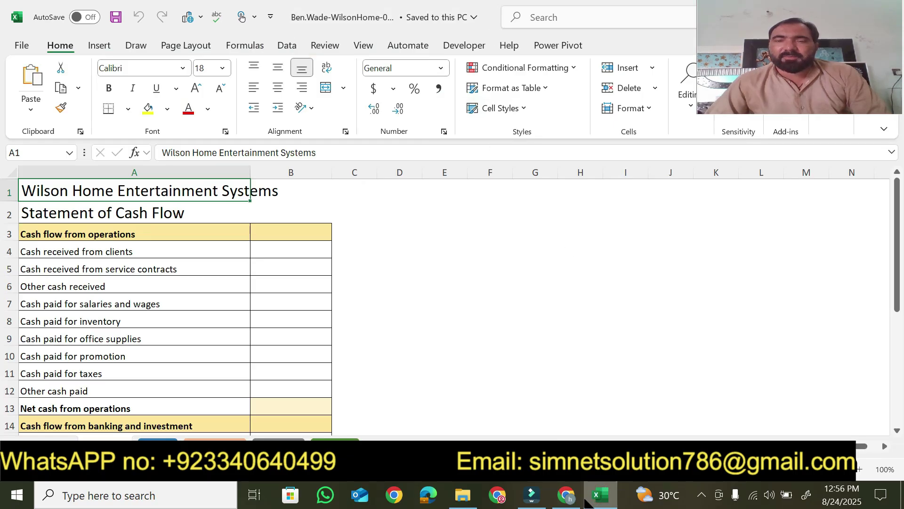
pyautogui.click(566, 494)
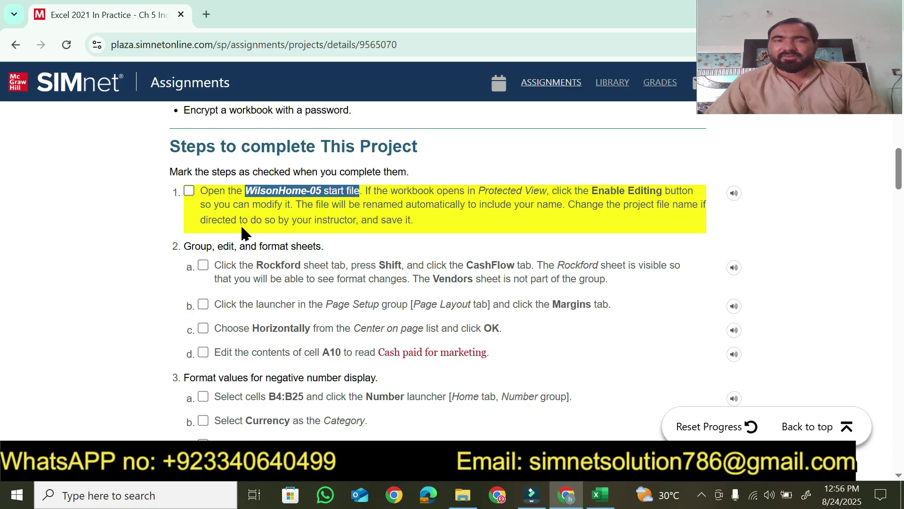
pyautogui.click(189, 190)
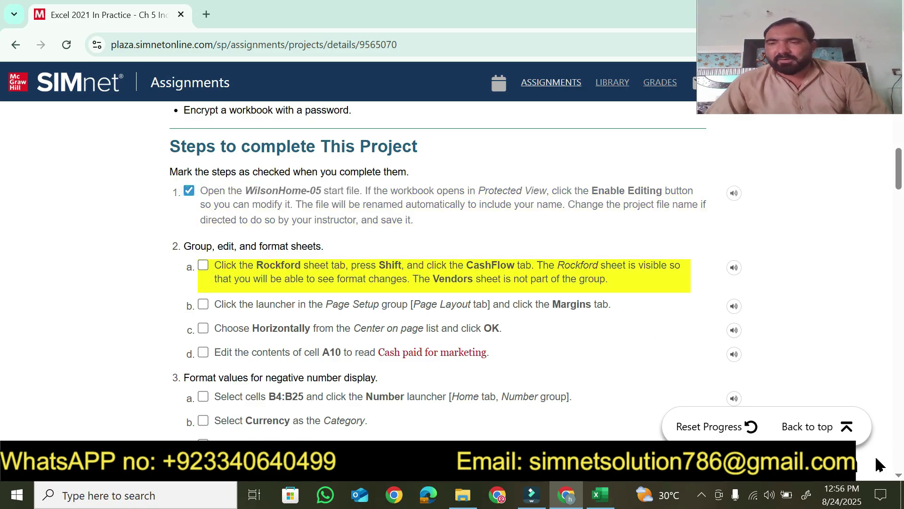
# Following step 2a, group the workbook's sheets from Rockford through CashFlow with Rockford as the visible sheet, leaving out Vendors.
pyautogui.scroll(-3, 898, 475)
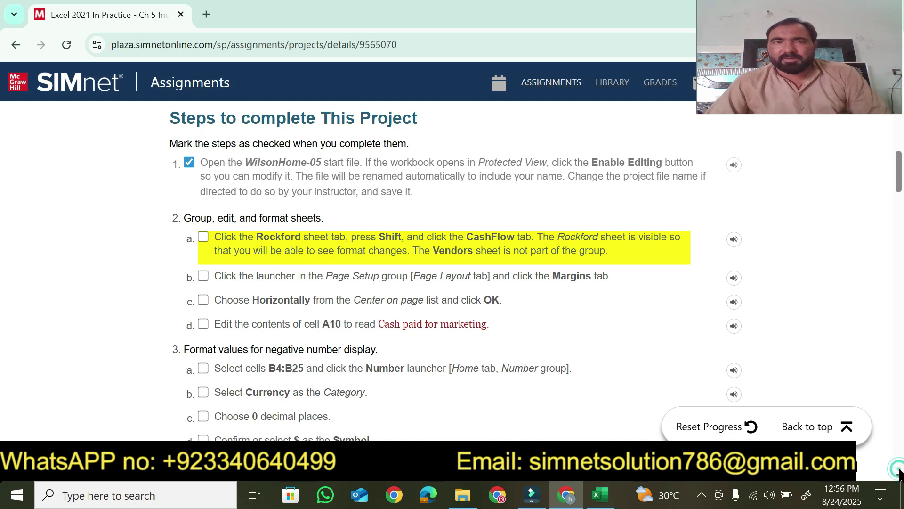
pyautogui.scroll(-1, 898, 473)
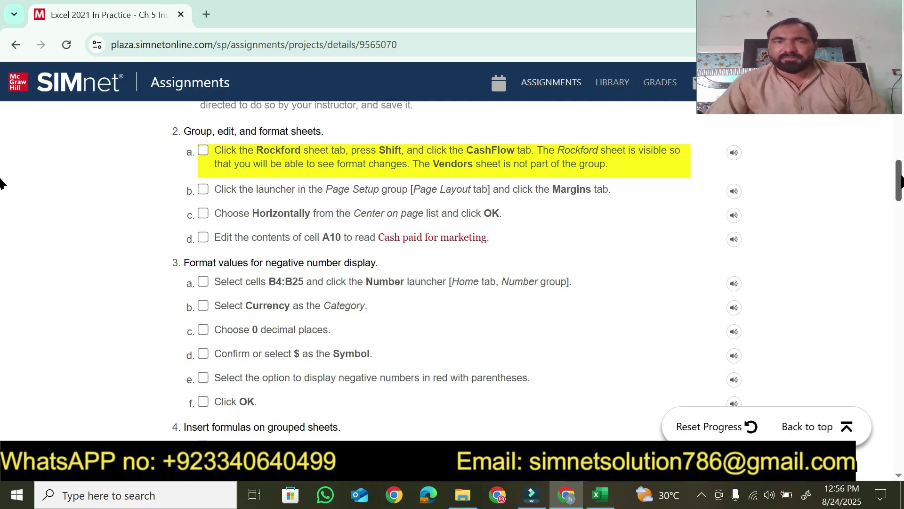
pyautogui.moveTo(901, 176); pyautogui.dragTo(903, 177)
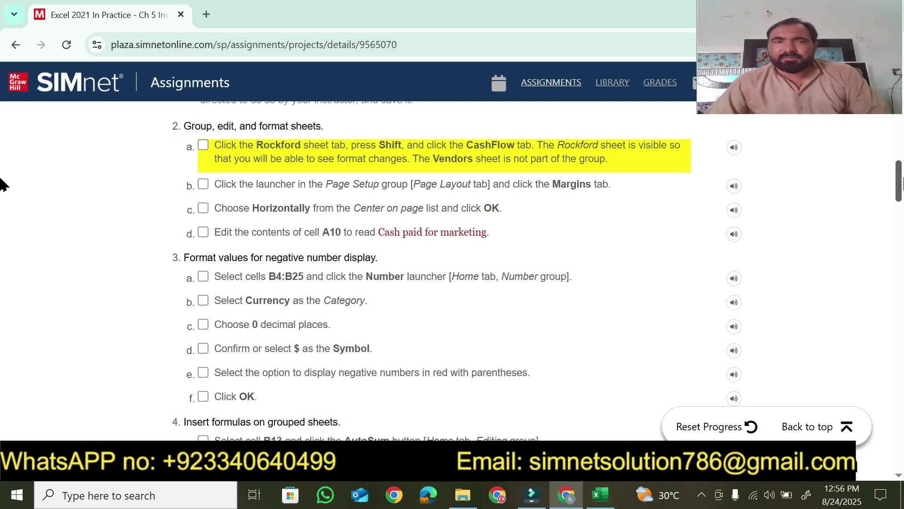
pyautogui.click(898, 476)
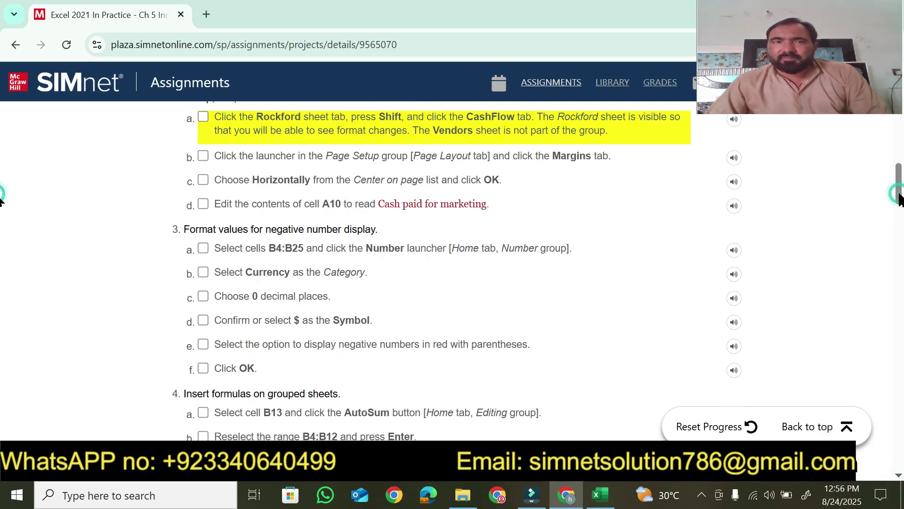
pyautogui.scroll(1, 900, 198)
pyautogui.scroll(-1, 899, 198)
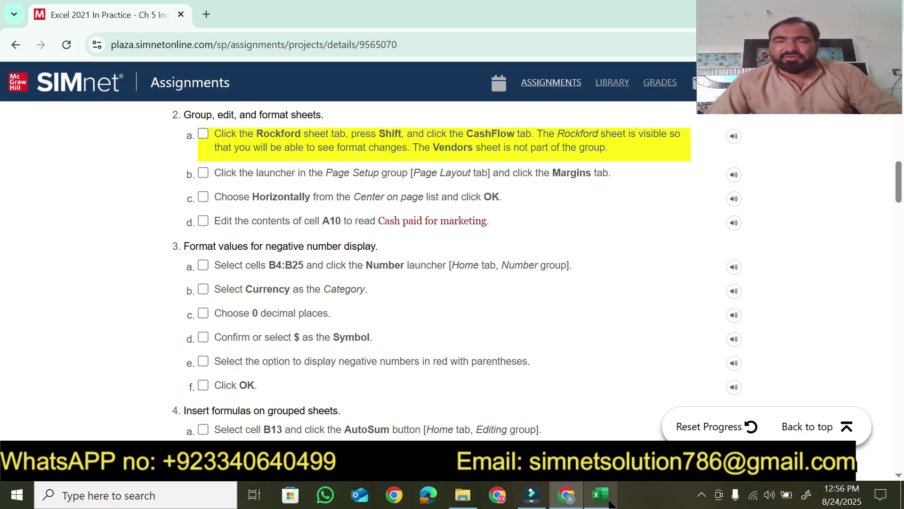
pyautogui.click(596, 502)
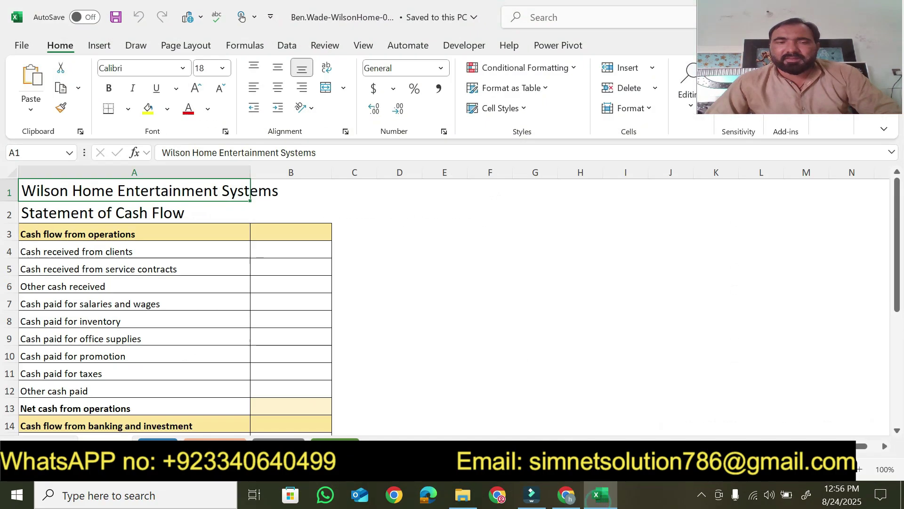
pyautogui.click(282, 446)
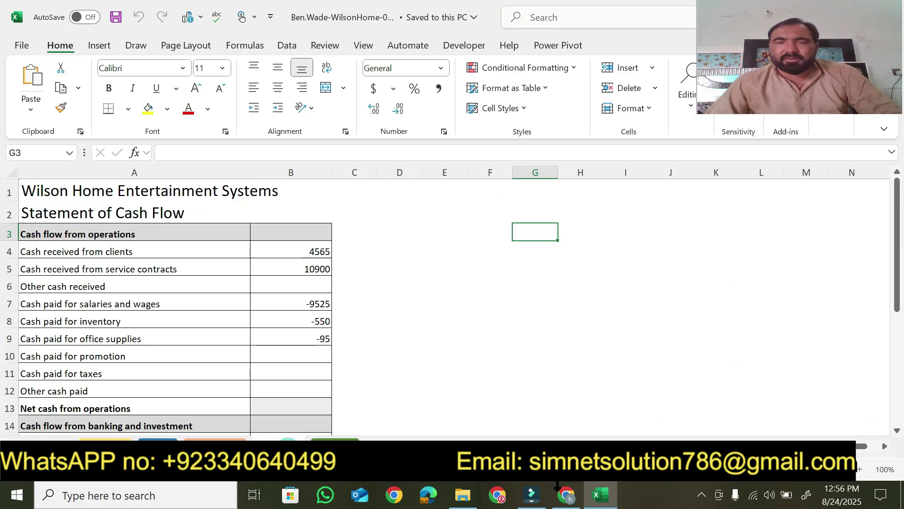
pyautogui.click(600, 502)
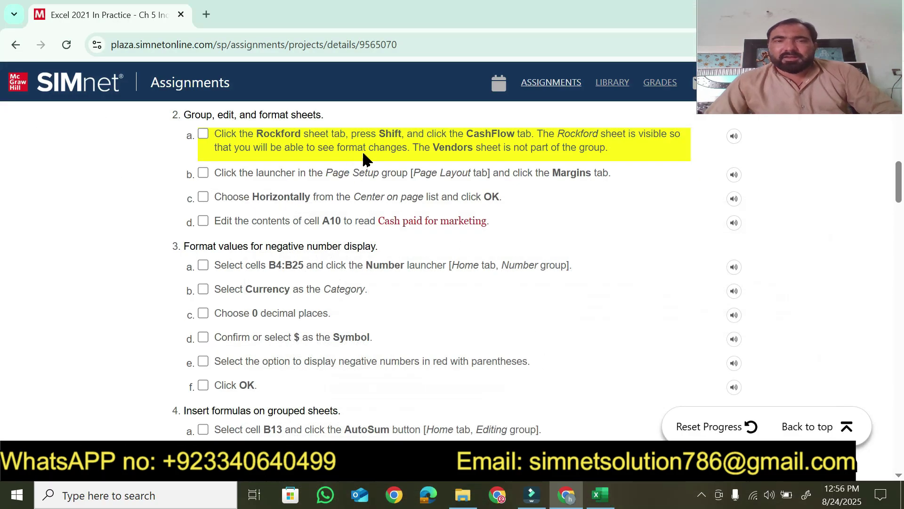
pyautogui.click(598, 495)
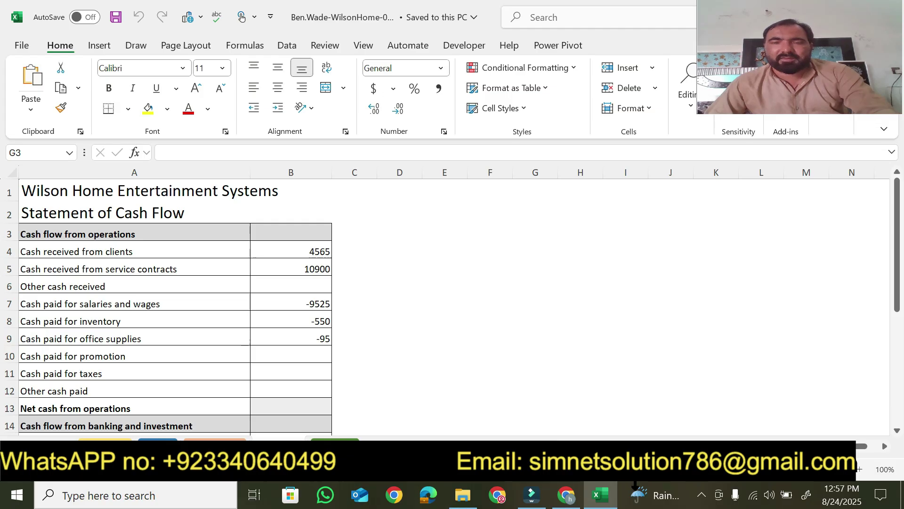
pyautogui.click(612, 502)
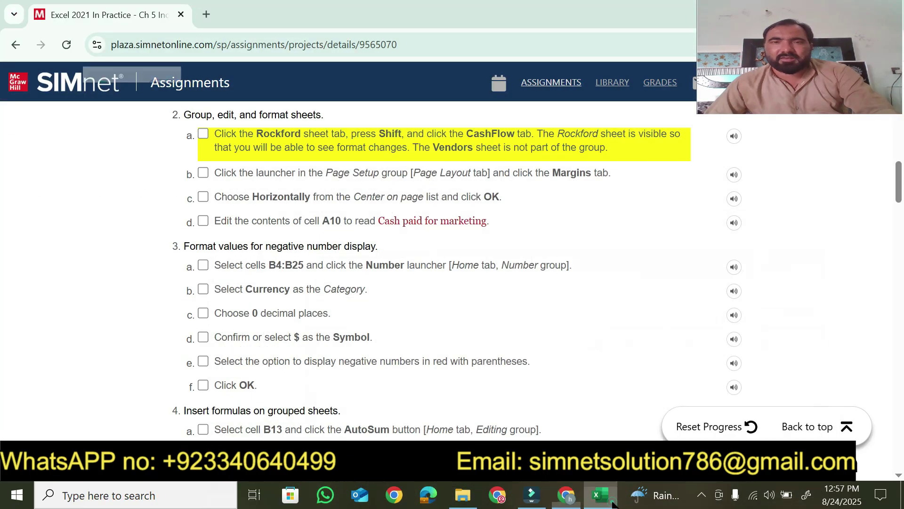
pyautogui.click(612, 502)
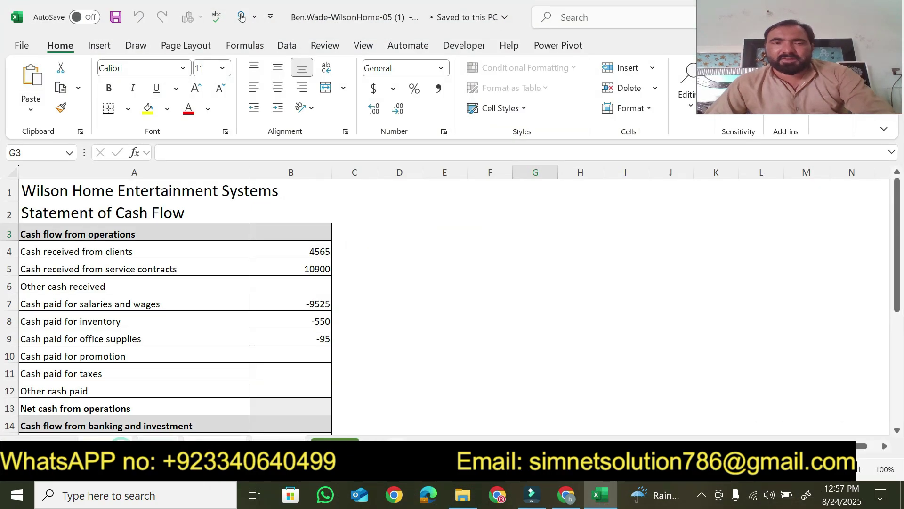
# Check the sheet grouping against step 2a in the instructions and mark step 2a as complete.
pyautogui.click(609, 502)
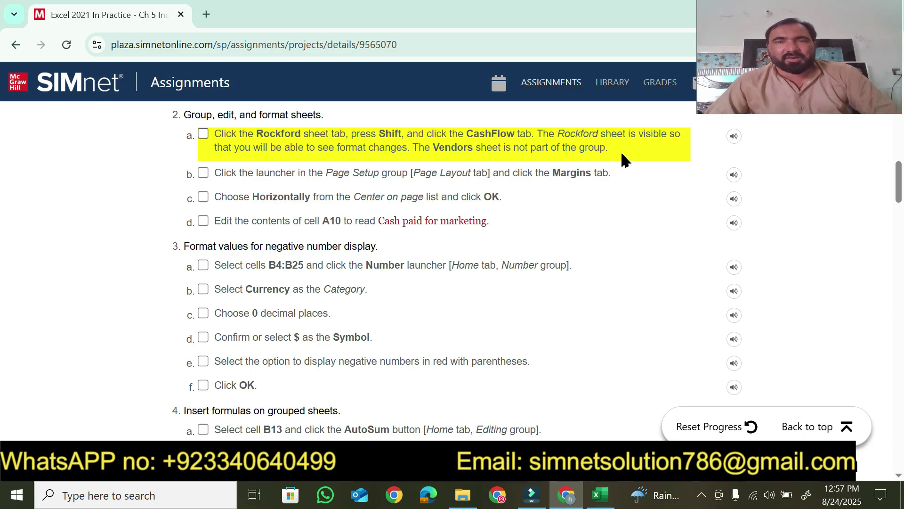
pyautogui.click(598, 494)
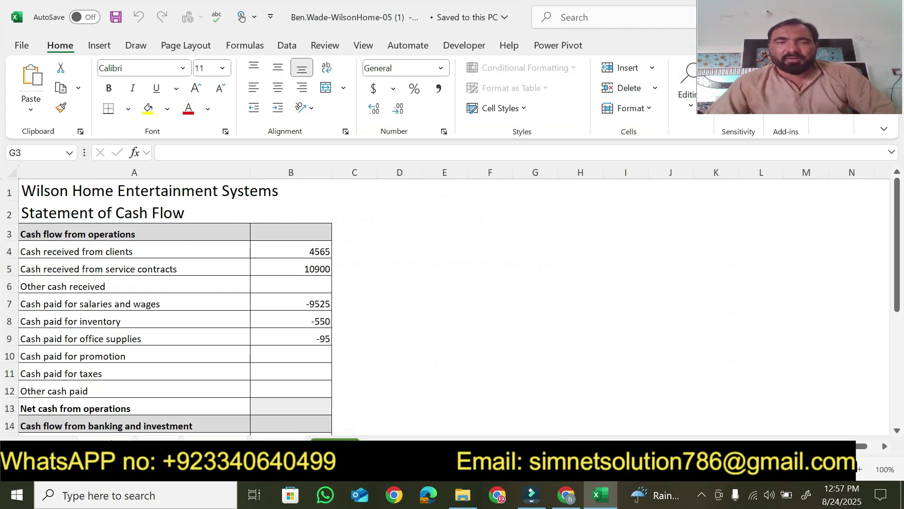
pyautogui.click(568, 494)
pyautogui.click(232, 136)
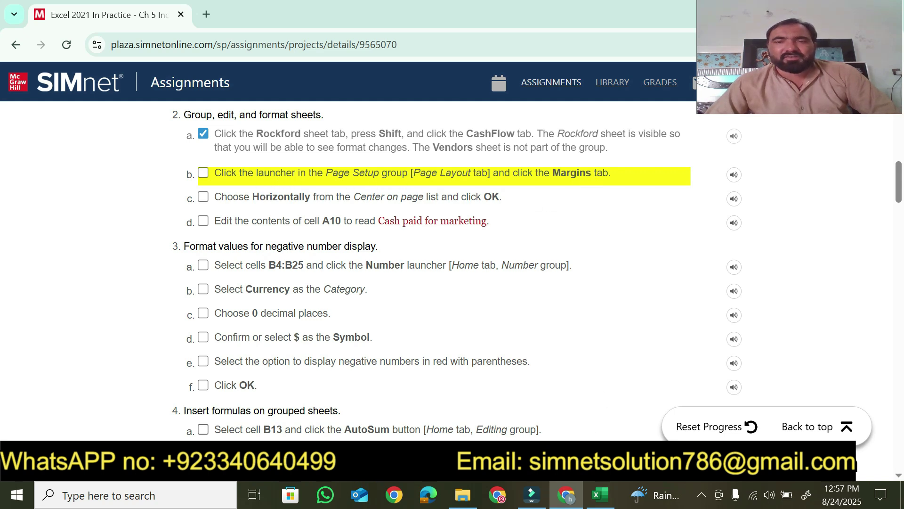
# Compare step 2b of the browser instructions with the workbook's page margin options and mark step 2b as complete.
pyautogui.click(604, 438)
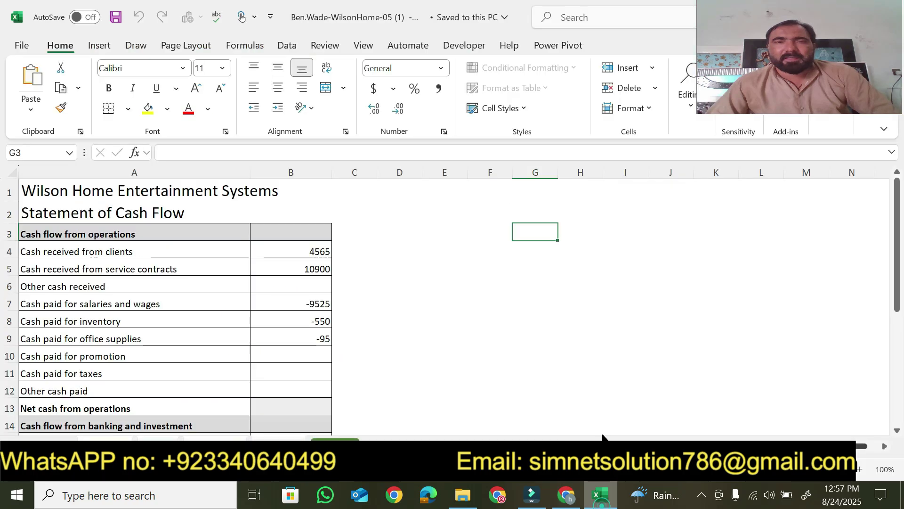
pyautogui.click(193, 47)
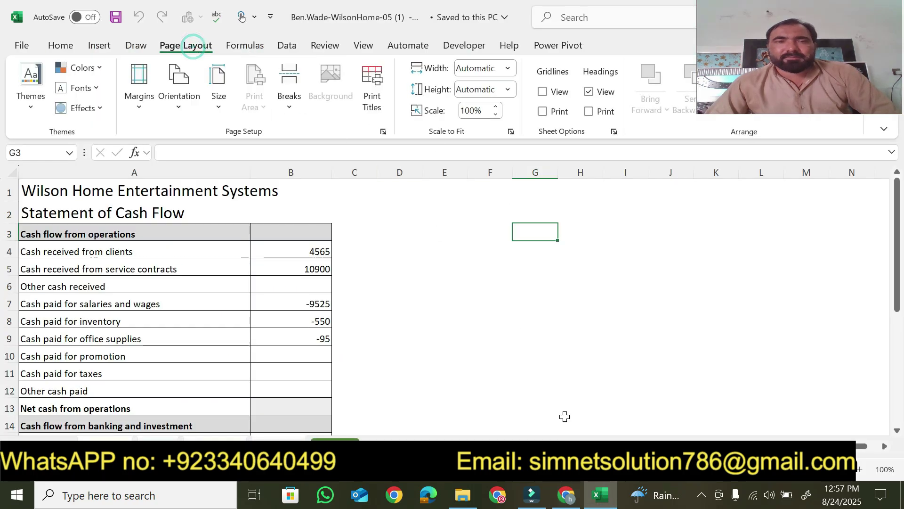
pyautogui.click(567, 495)
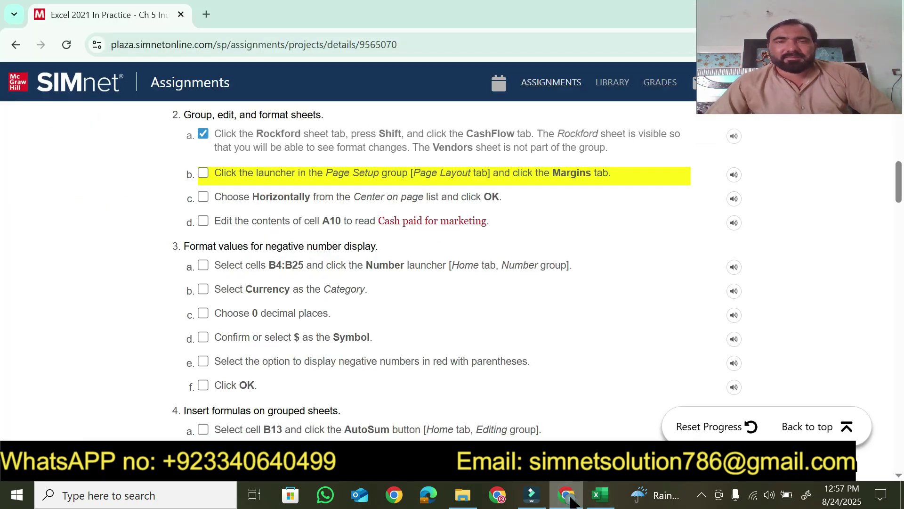
pyautogui.click(572, 501)
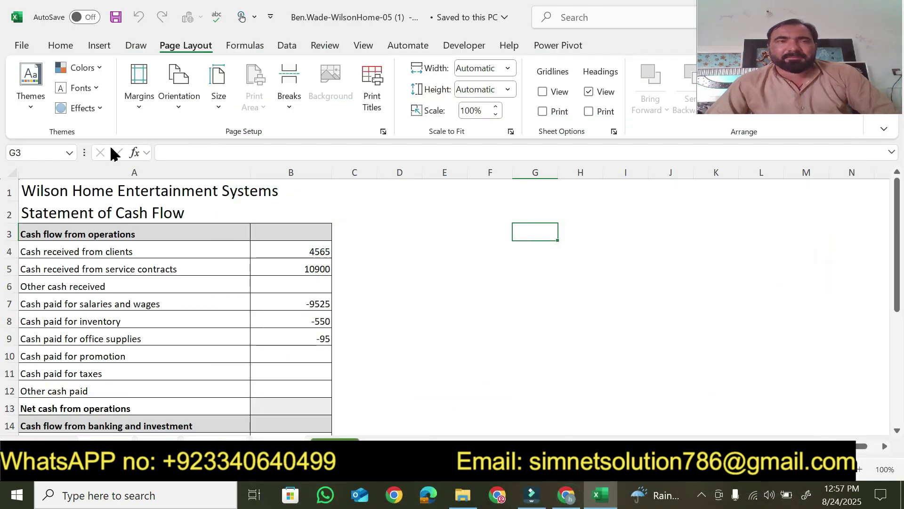
pyautogui.click(137, 113)
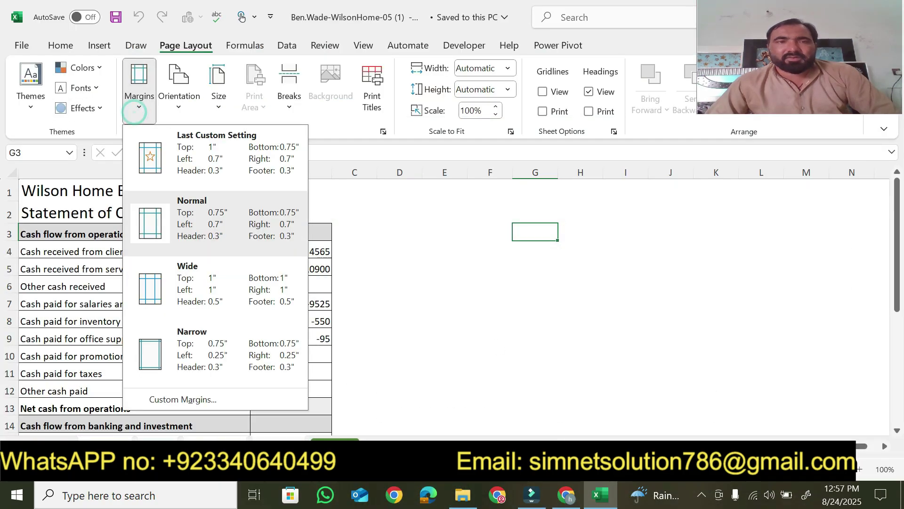
pyautogui.click(567, 495)
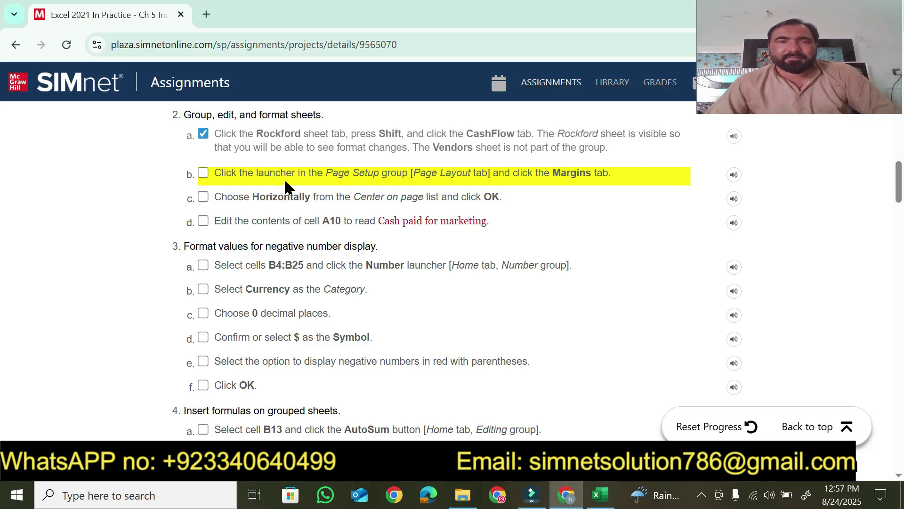
pyautogui.click(234, 165)
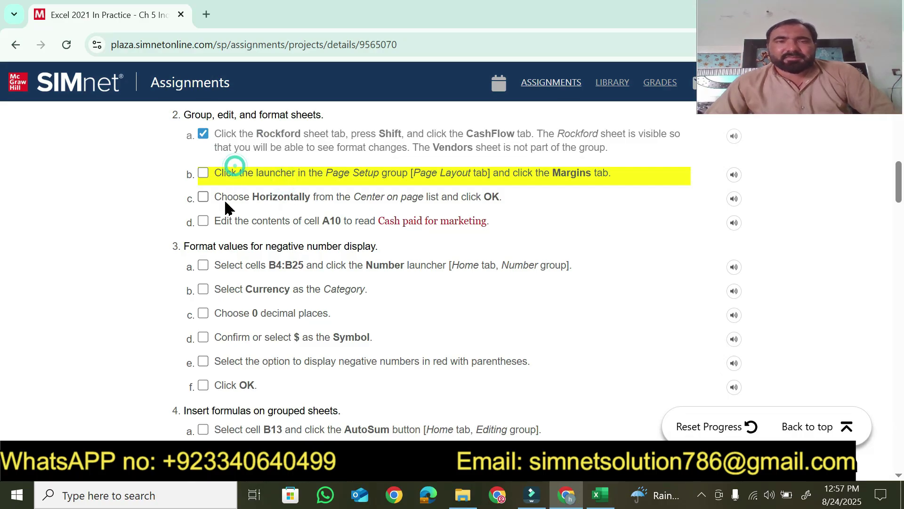
pyautogui.click(203, 173)
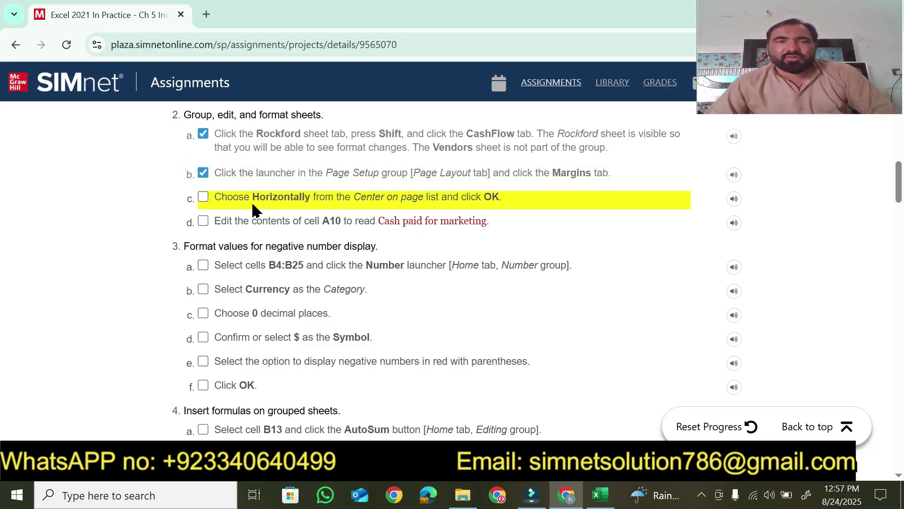
# Back in the workbook, set the grouped sheets to be centered horizontally on the page through the custom margins.
pyautogui.click(601, 495)
pyautogui.click(141, 112)
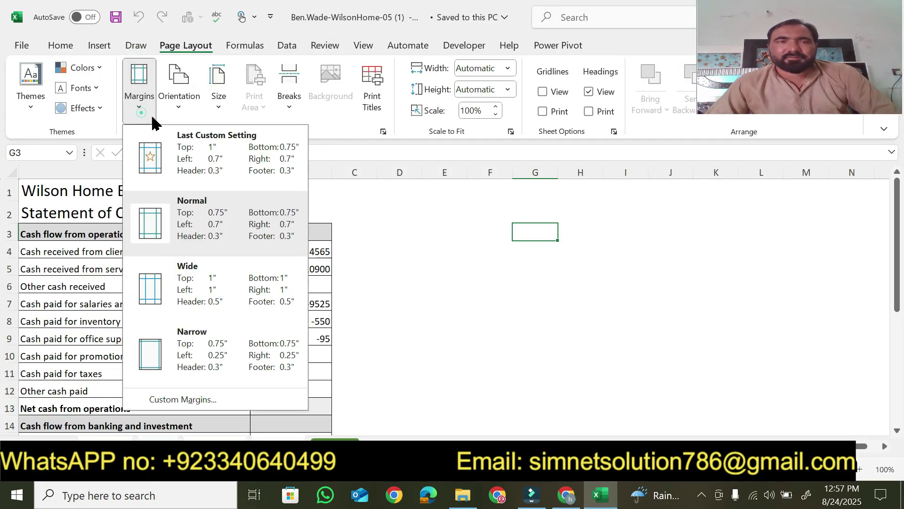
pyautogui.click(180, 400)
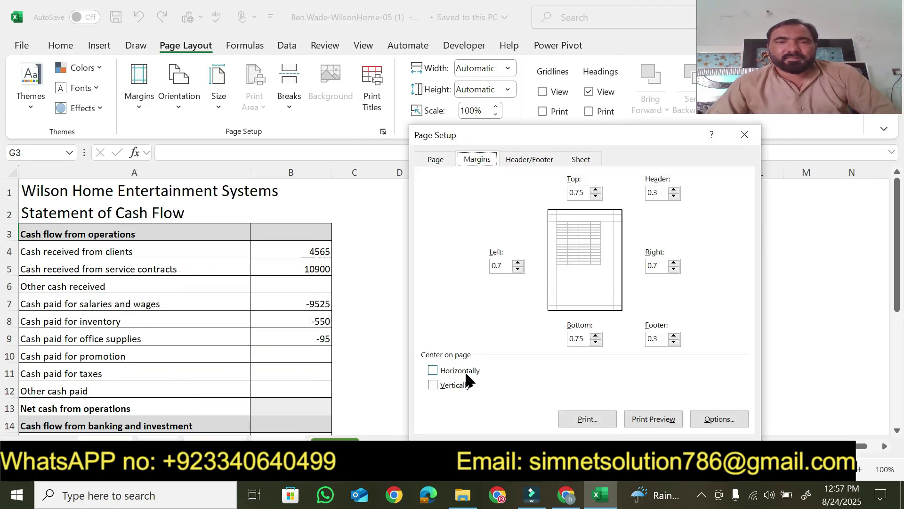
pyautogui.click(461, 372)
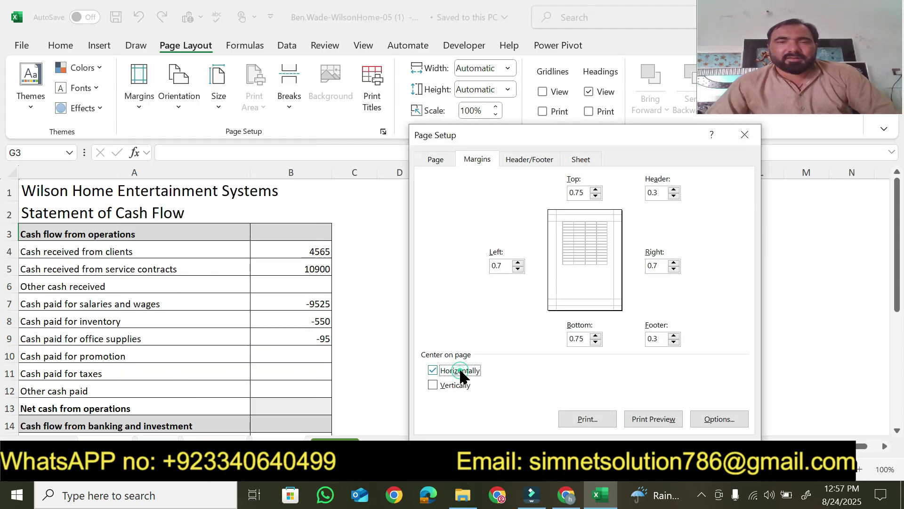
# Mark step 2c as complete in the browser instructions and apply the Page Setup changes in the workbook.
pyautogui.click(560, 497)
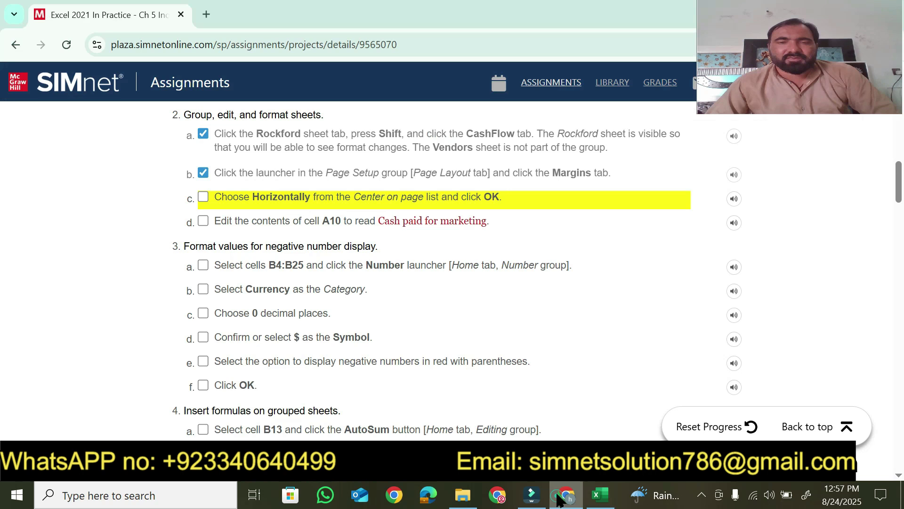
pyautogui.click(203, 198)
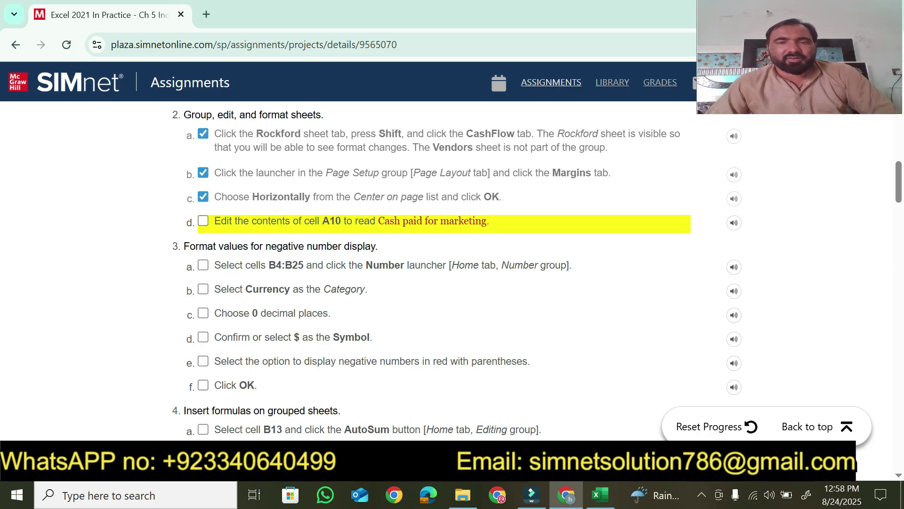
pyautogui.click(599, 494)
pyautogui.click(655, 452)
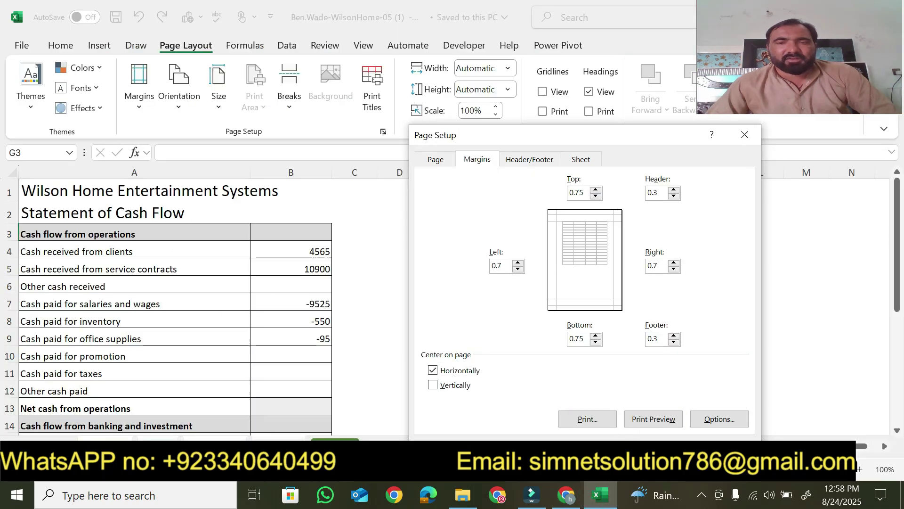
# Copy "Cash paid for marketing" from step 2d of the instructions and replace the contents of cell A10 with it.
pyautogui.click(574, 495)
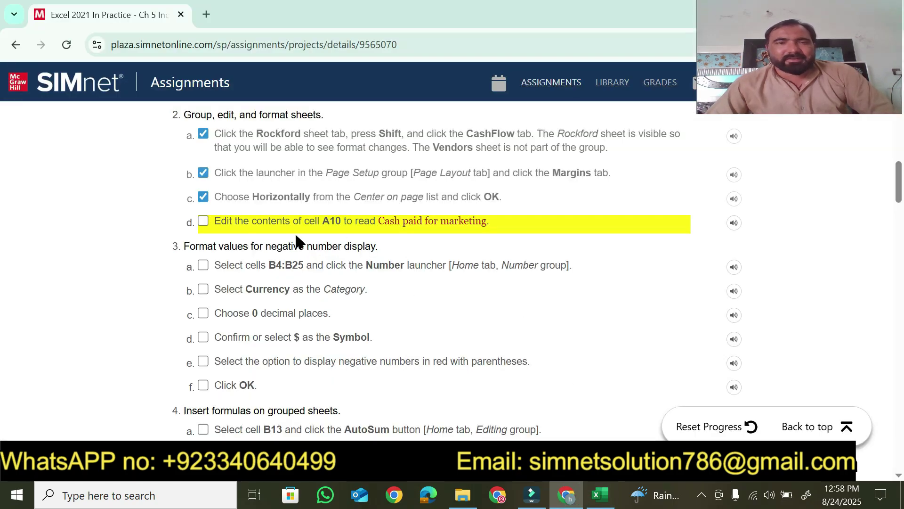
pyautogui.moveTo(380, 226); pyautogui.dragTo(491, 236)
pyautogui.hotkey('ctrl', 'c')
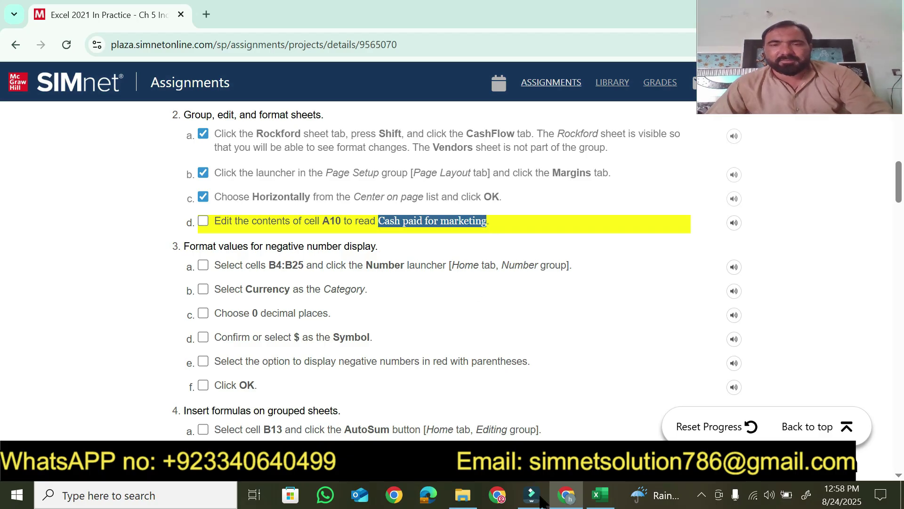
pyautogui.click(595, 494)
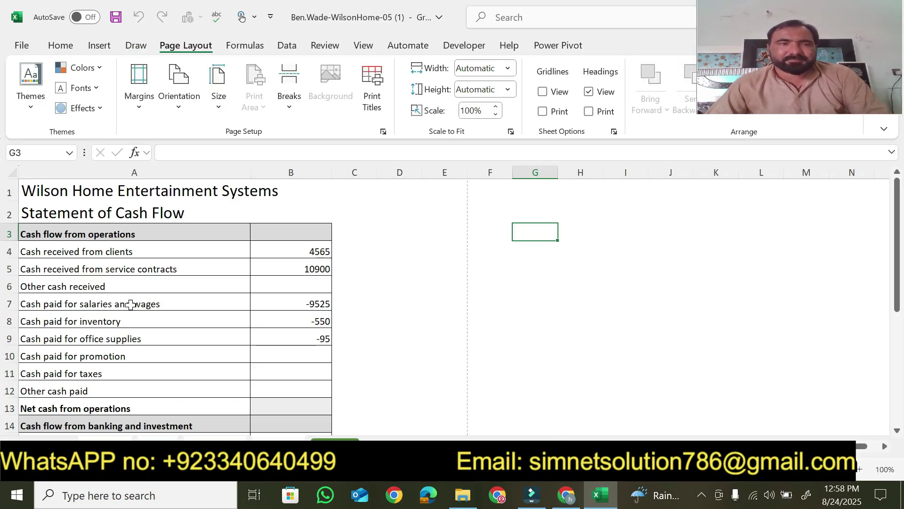
pyautogui.click(59, 357)
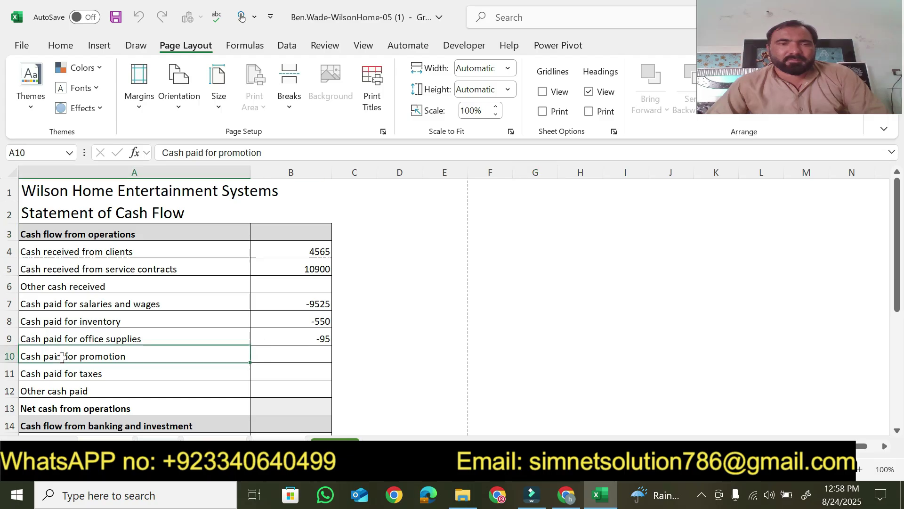
pyautogui.click(269, 153)
pyautogui.moveTo(269, 155); pyautogui.dragTo(162, 177)
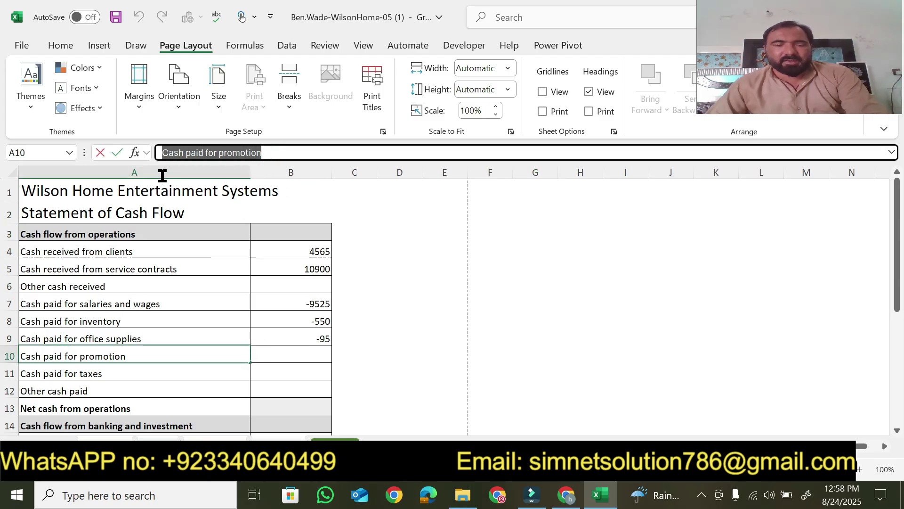
pyautogui.hotkey('ctrl', 'v')
pyautogui.press('Return')
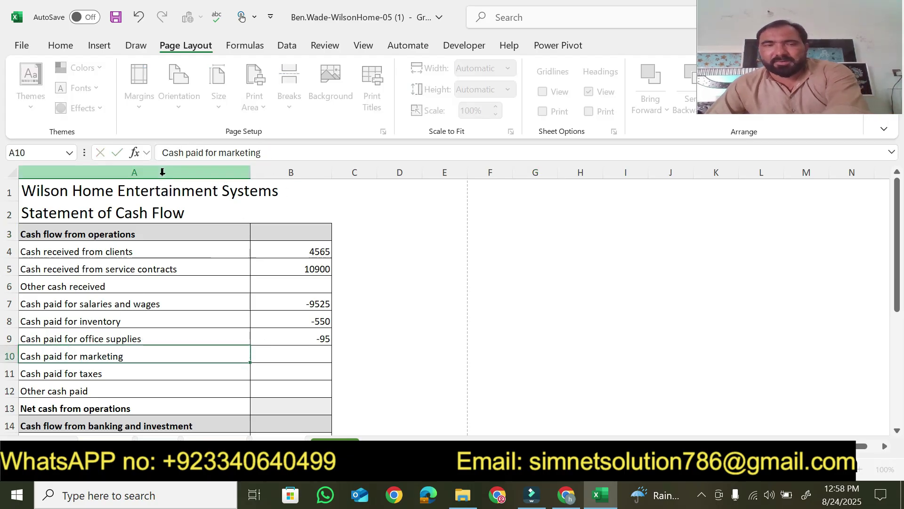
# Return to the browser instructions and mark step 2d as complete.
pyautogui.click(566, 495)
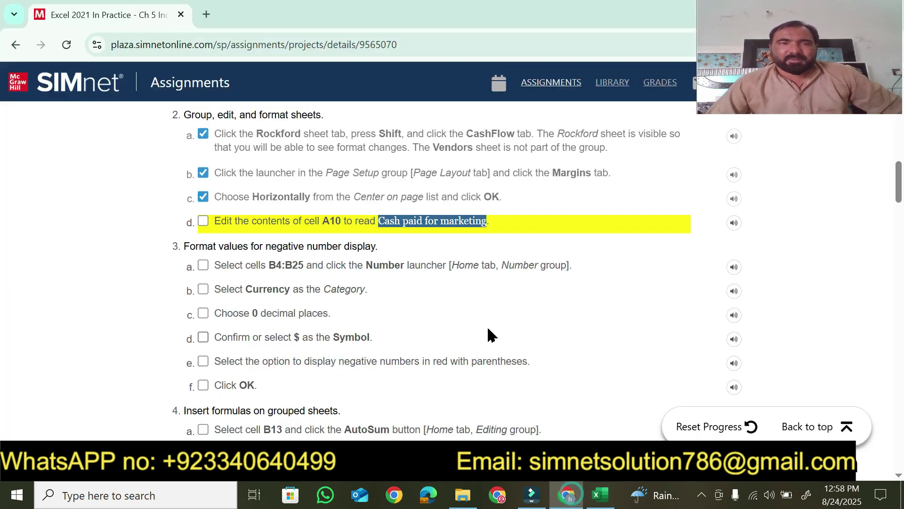
pyautogui.click(243, 221)
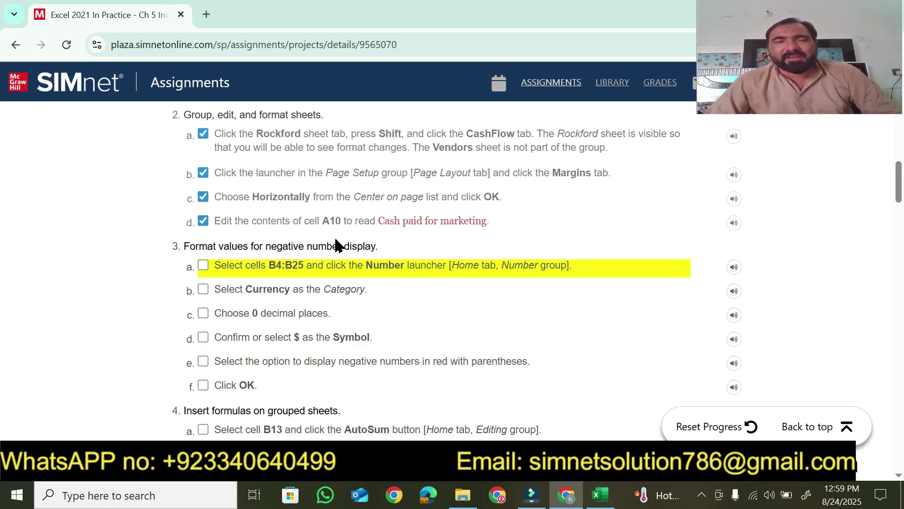
pyautogui.moveTo(380, 222); pyautogui.dragTo(511, 226)
pyautogui.click(512, 225)
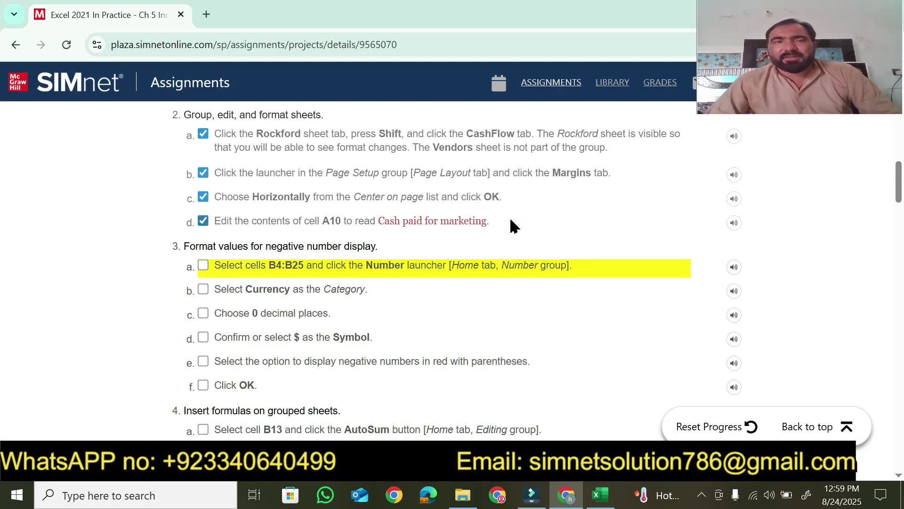
# Read step 3a of the instructions and select the range B4:B25 on the grouped sheets.
pyautogui.click(898, 476)
pyautogui.click(898, 476)
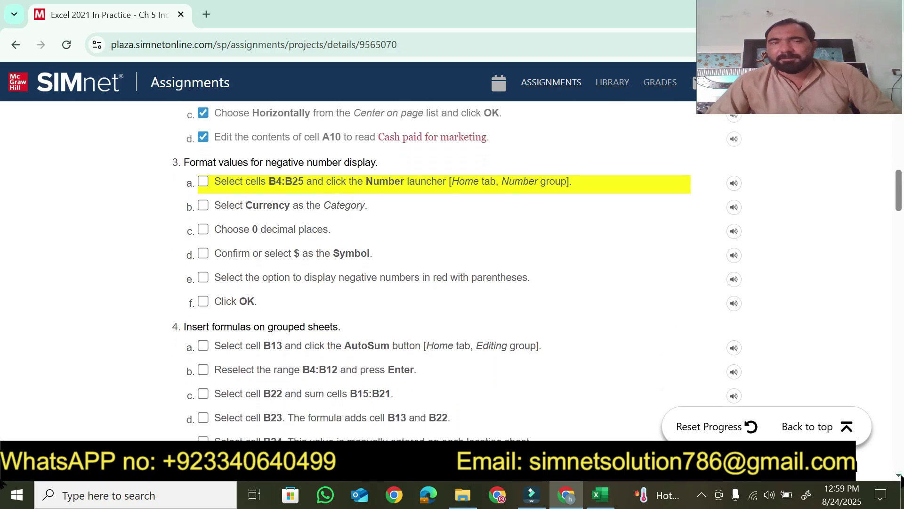
pyautogui.click(899, 475)
pyautogui.moveTo(901, 196); pyautogui.dragTo(903, 195)
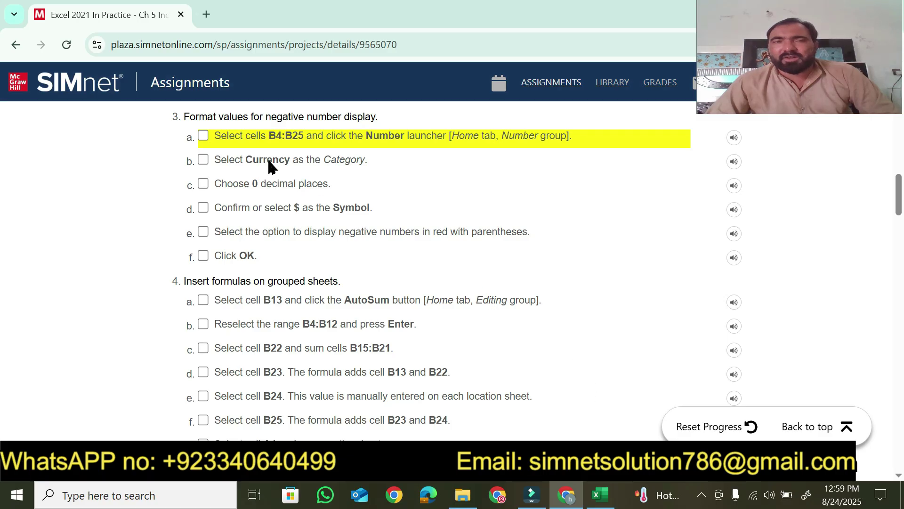
pyautogui.moveTo(268, 139); pyautogui.dragTo(300, 139)
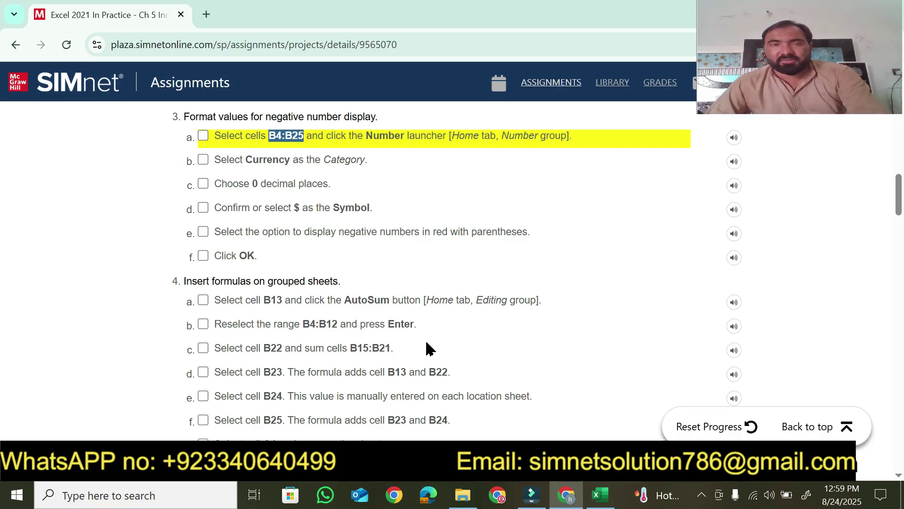
pyautogui.click(601, 494)
pyautogui.click(41, 152)
pyautogui.write('B4:B25')
pyautogui.press('Return')
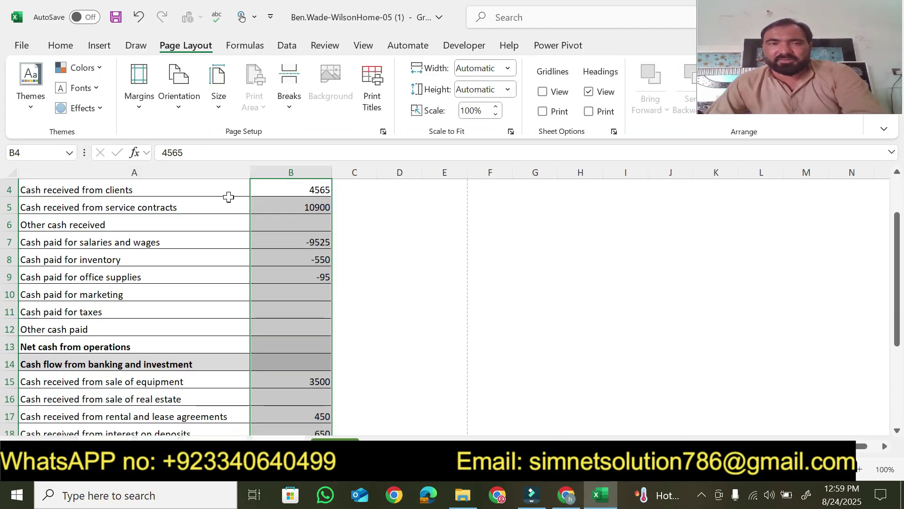
# Recheck step 3a in the instructions and open the number format settings for the selected range B4:B25.
pyautogui.click(566, 495)
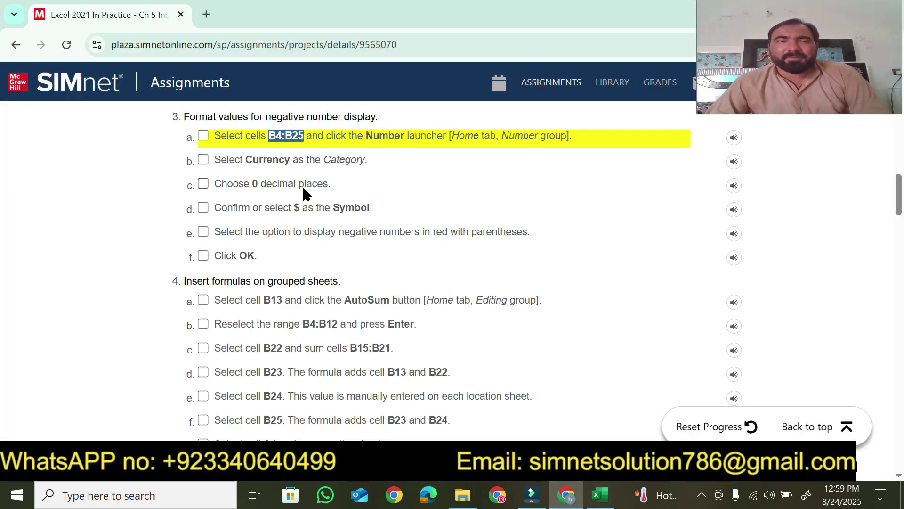
pyautogui.click(597, 499)
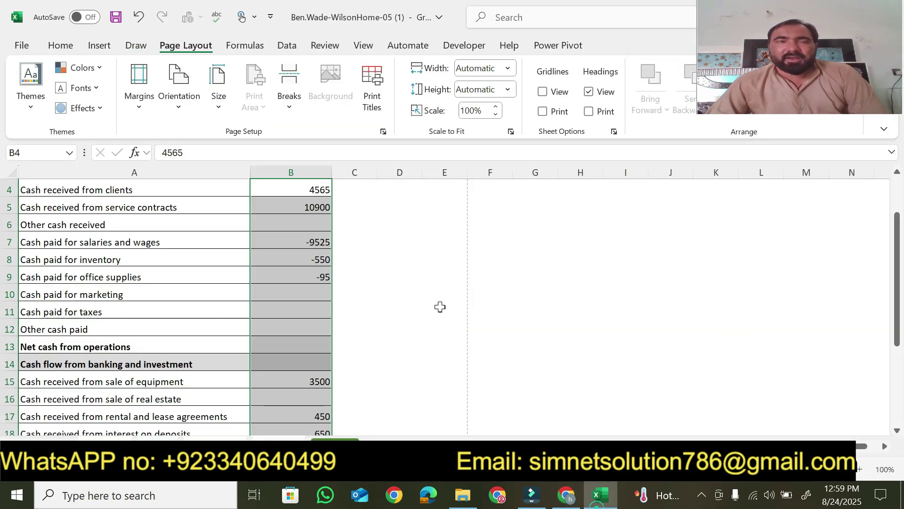
pyautogui.click(65, 45)
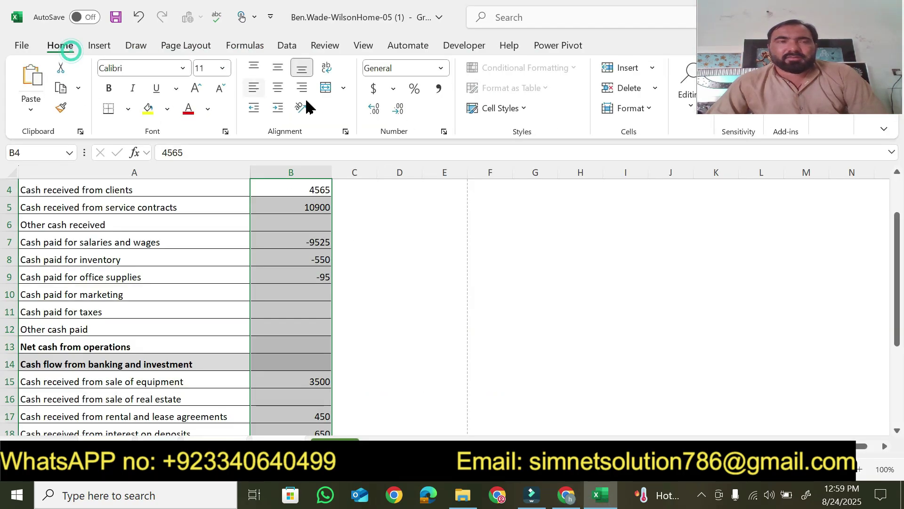
pyautogui.click(443, 132)
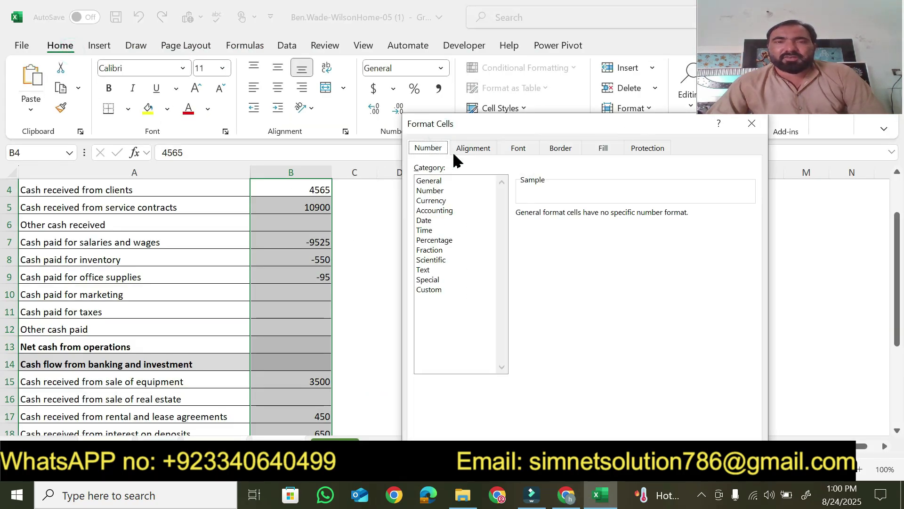
# Mark steps 3a, 3b and 3c as complete in the browser instructions and return to the workbook's Format Cells dialog.
pyautogui.click(572, 496)
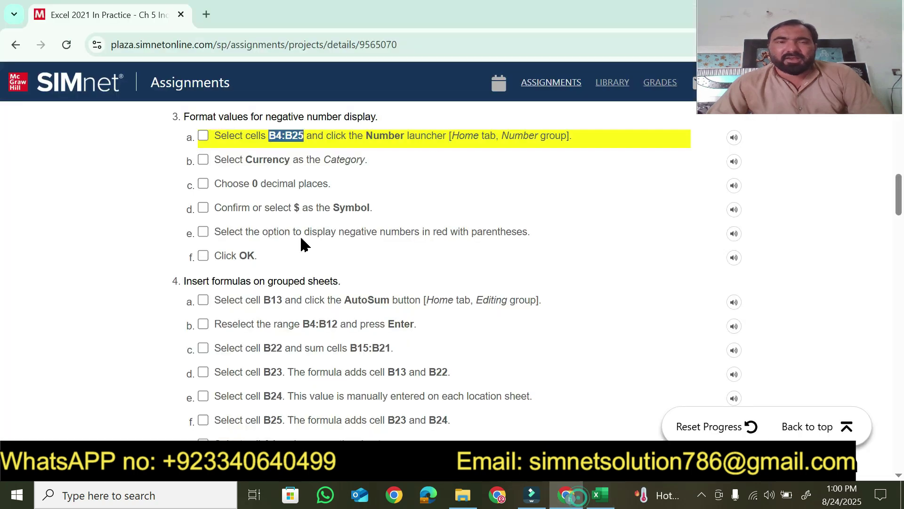
pyautogui.click(219, 136)
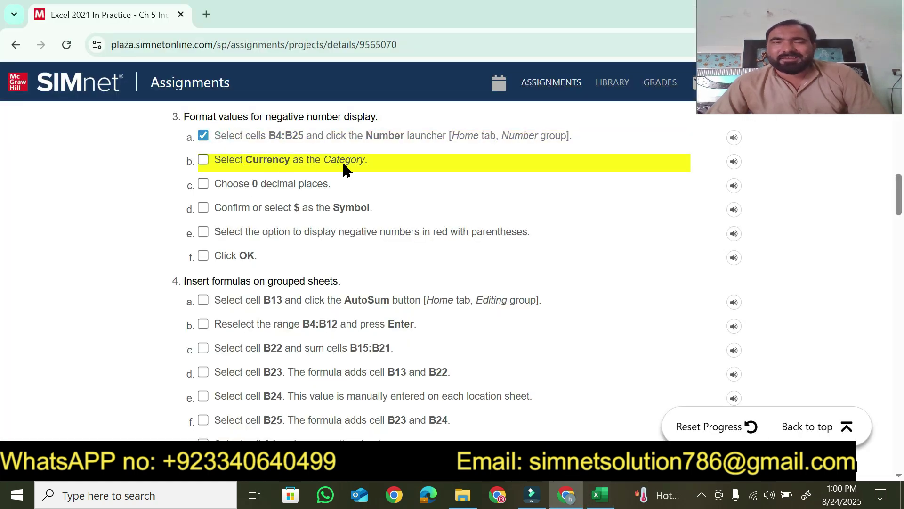
pyautogui.click(227, 185)
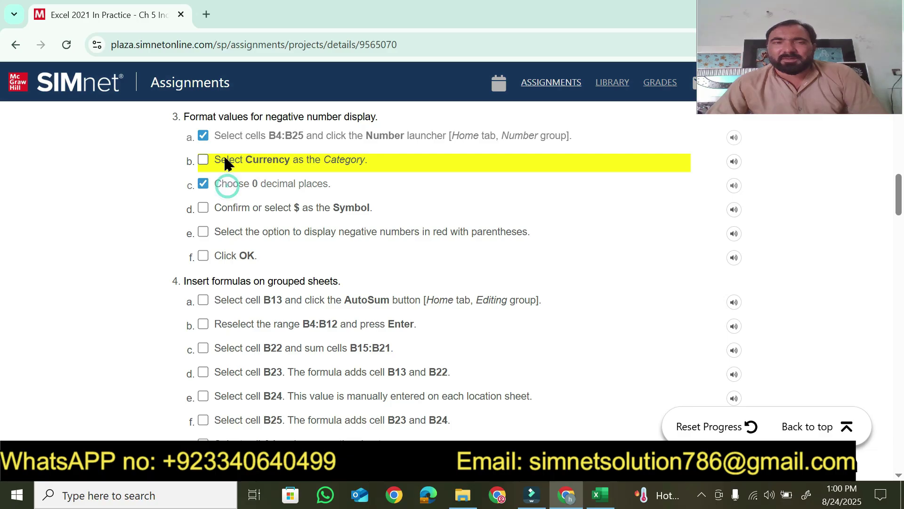
pyautogui.click(225, 164)
pyautogui.click(599, 494)
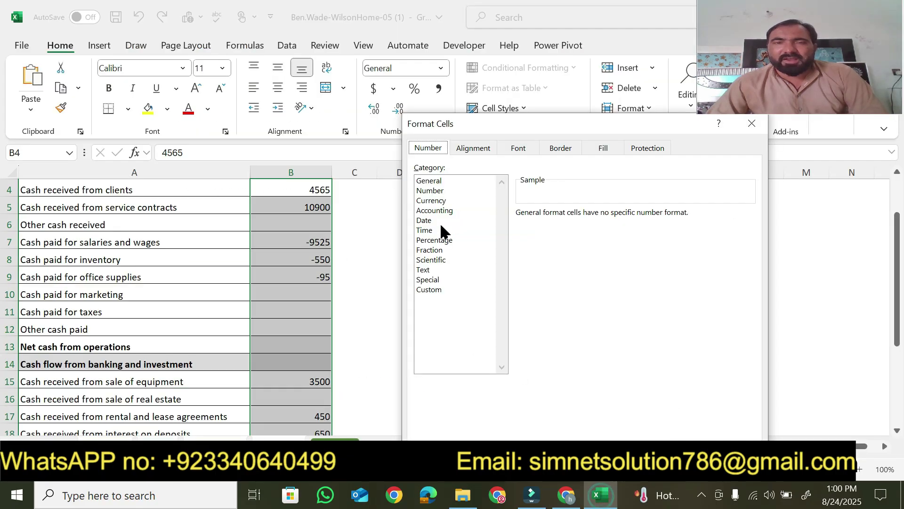
# Format the selected range B4:B25 as Currency with 0 decimal places, the $ symbol and negative numbers in red with parentheses.
pyautogui.click(438, 200)
pyautogui.click(611, 217)
pyautogui.click(610, 217)
pyautogui.hotkey('alt', 'Tab')
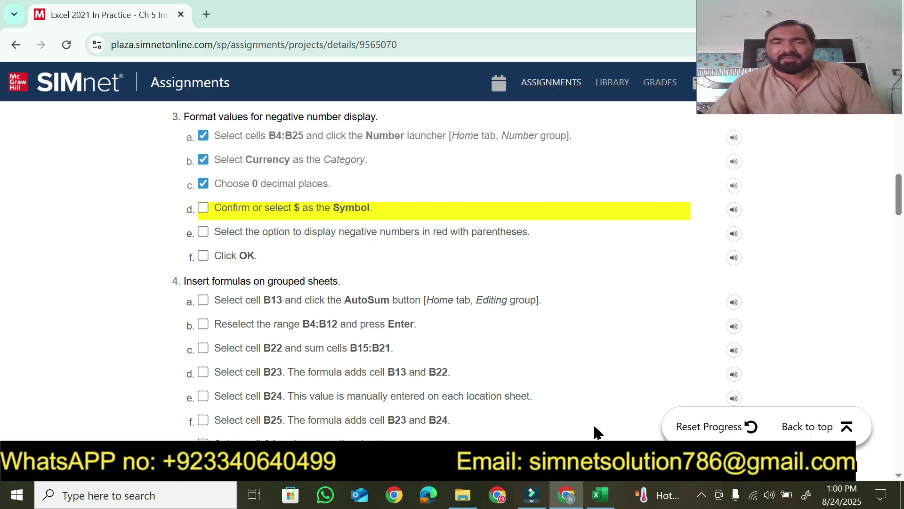
pyautogui.click(591, 485)
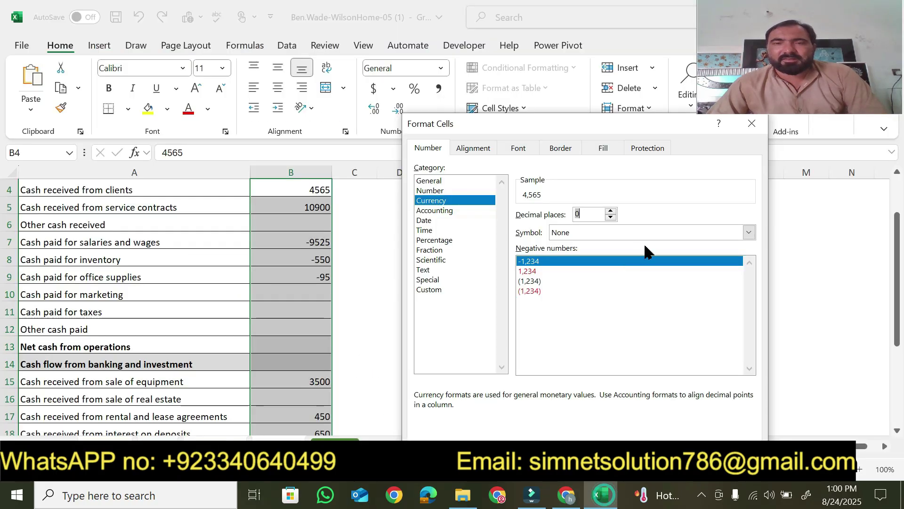
pyautogui.click(656, 234)
pyautogui.click(645, 245)
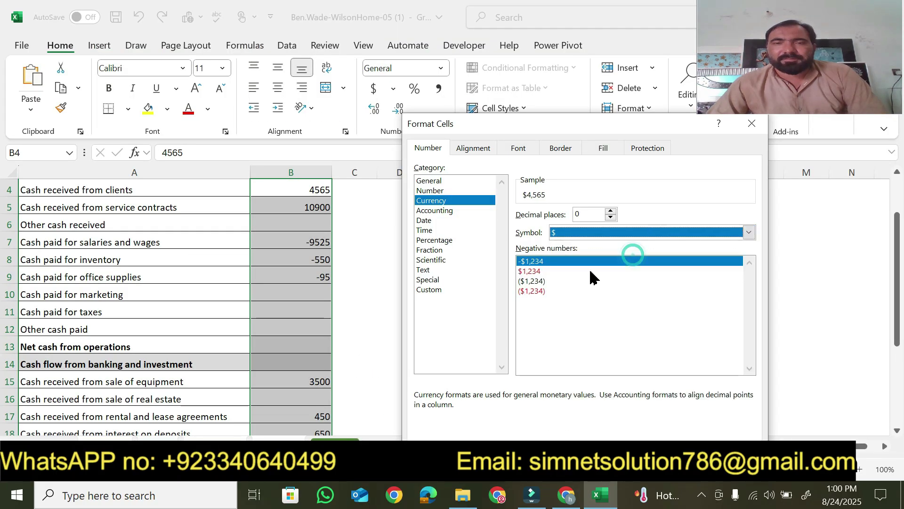
pyautogui.click(536, 291)
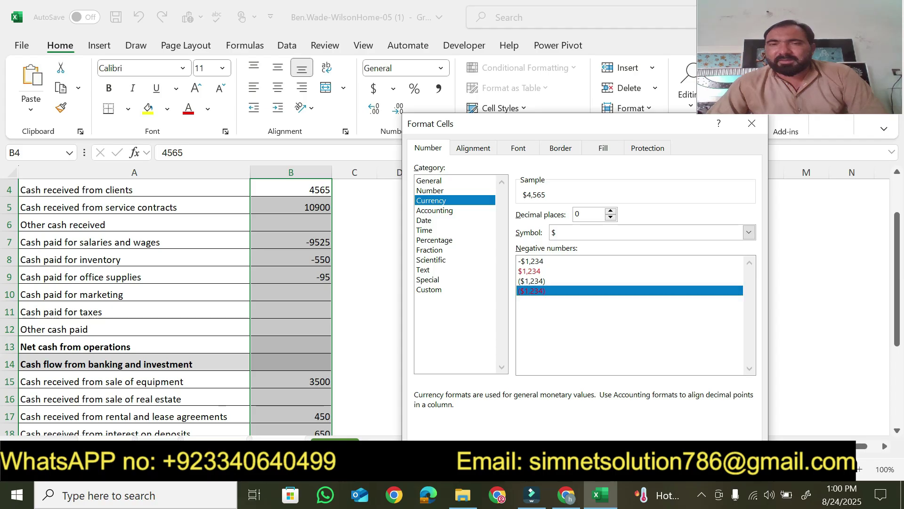
pyautogui.press('Return')
# Return to the browser instructions and mark steps 3d, 3e and 3f as complete.
pyautogui.click(566, 494)
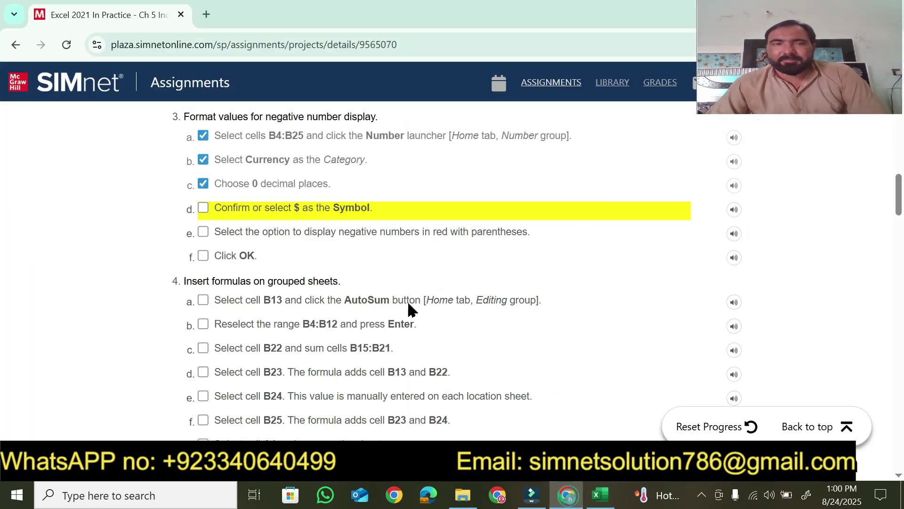
pyautogui.click(249, 209)
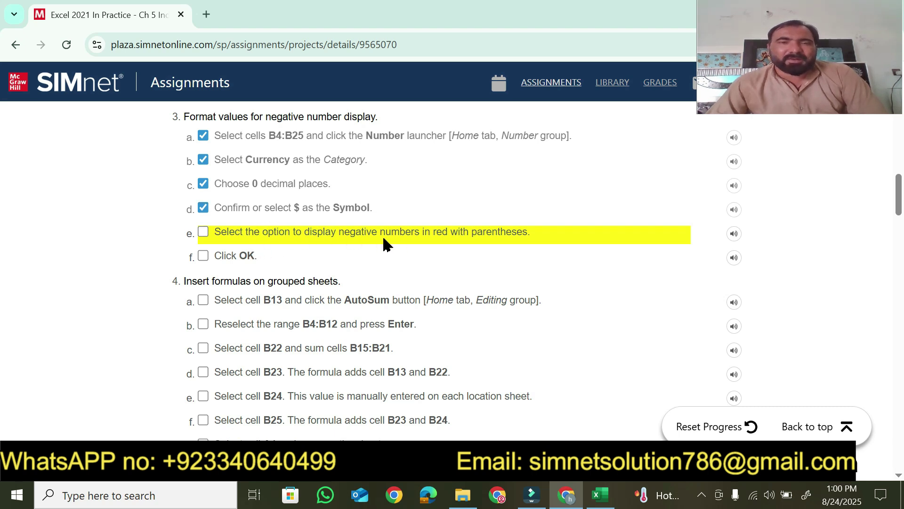
pyautogui.click(259, 235)
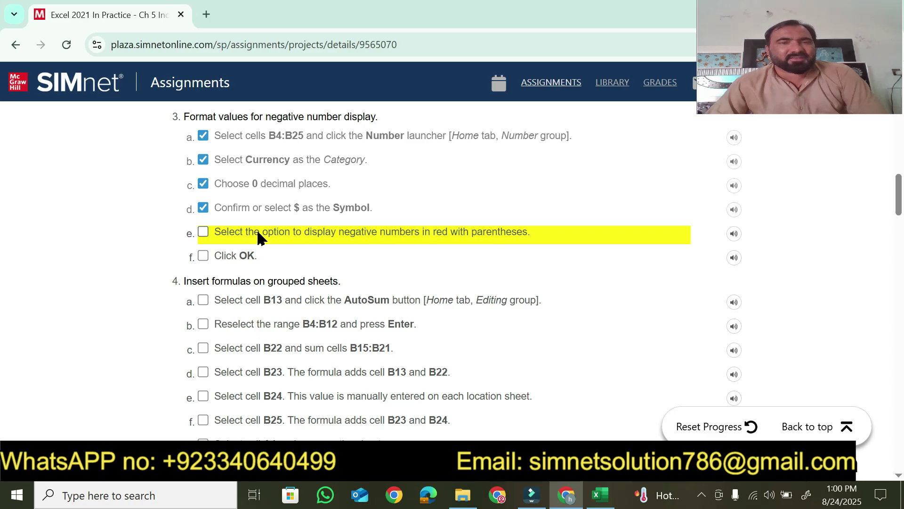
pyautogui.click(235, 261)
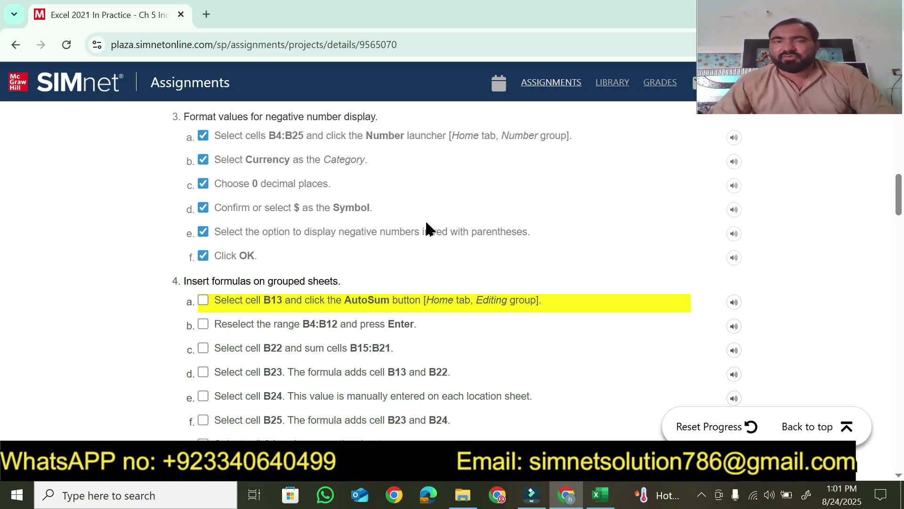
# Switch to the workbook and review the currency formatting throughout the range B4:B25.
pyautogui.click(602, 500)
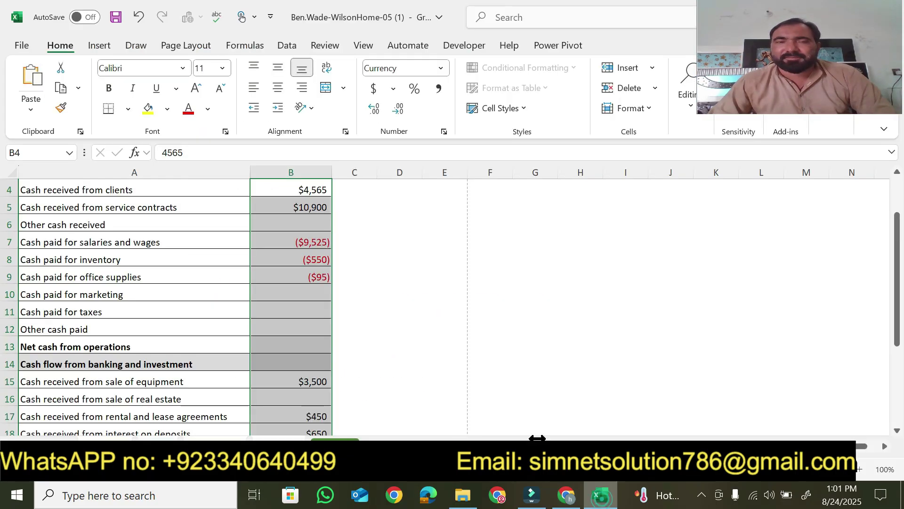
pyautogui.scroll(2, 339, 292)
pyautogui.scroll(-7, 348, 349)
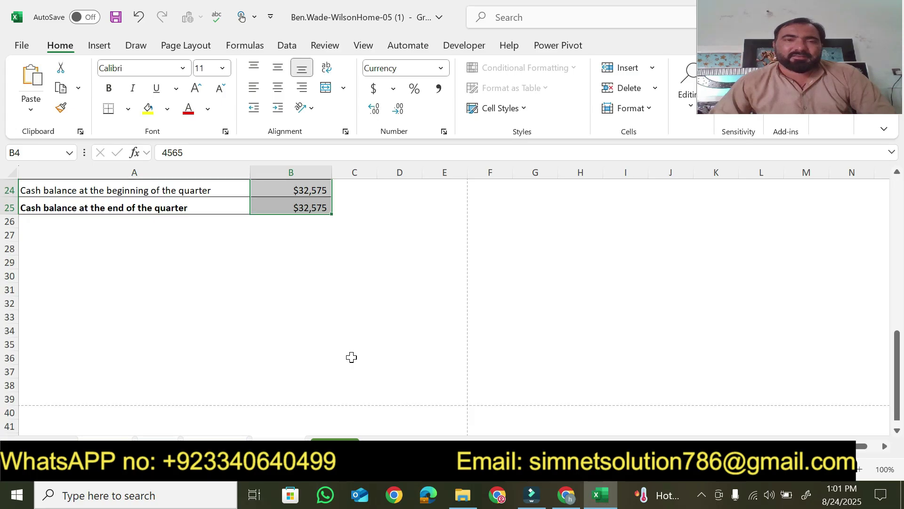
pyautogui.scroll(8, 351, 358)
# Review the project introduction and the list of skills covered in the browser instructions, ending at step 4 on grouped-sheet formulas.
pyautogui.click(565, 496)
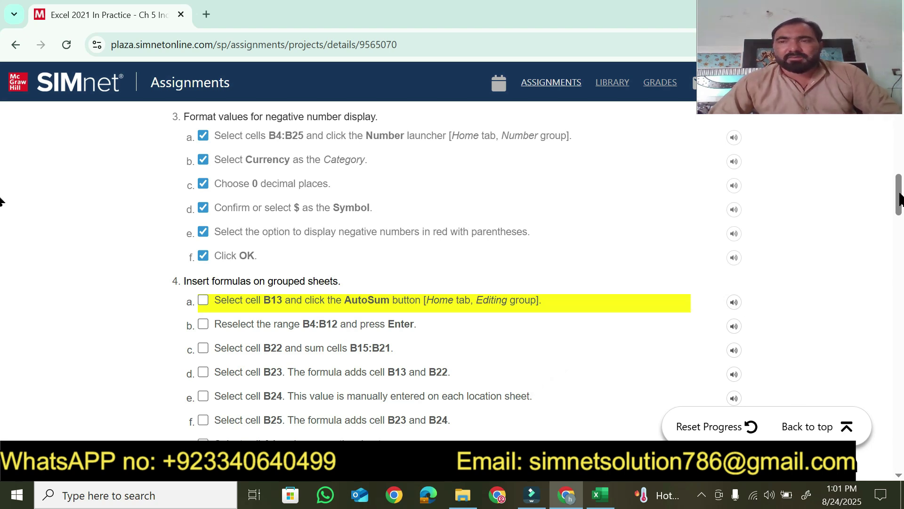
pyautogui.moveTo(899, 198); pyautogui.dragTo(901, 66)
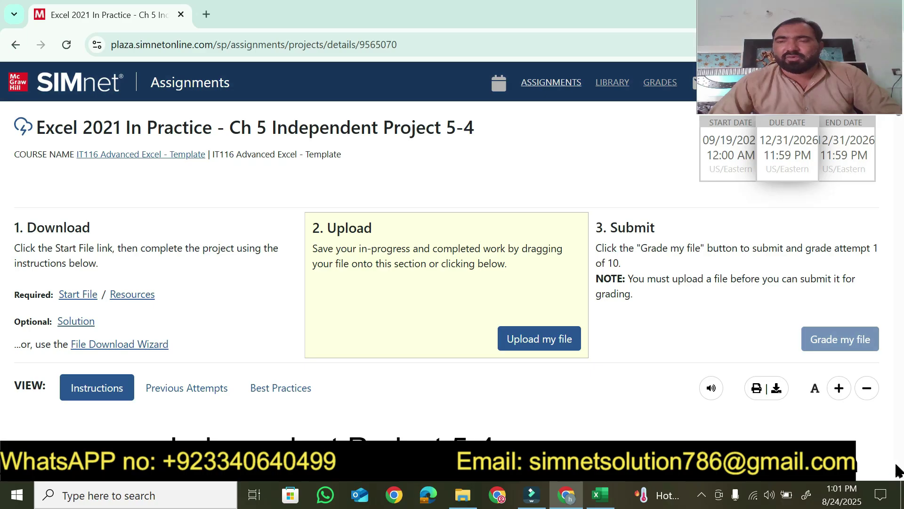
pyautogui.scroll(-6, 899, 477)
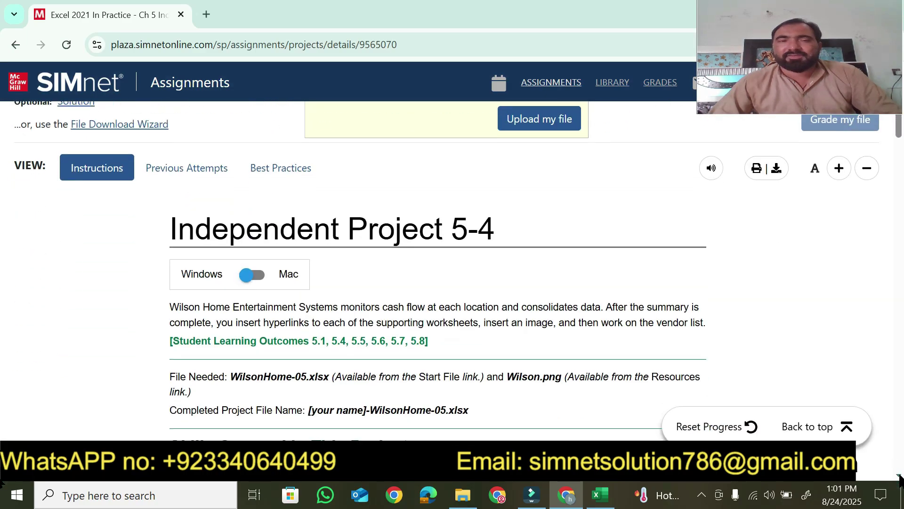
pyautogui.scroll(-2, 899, 477)
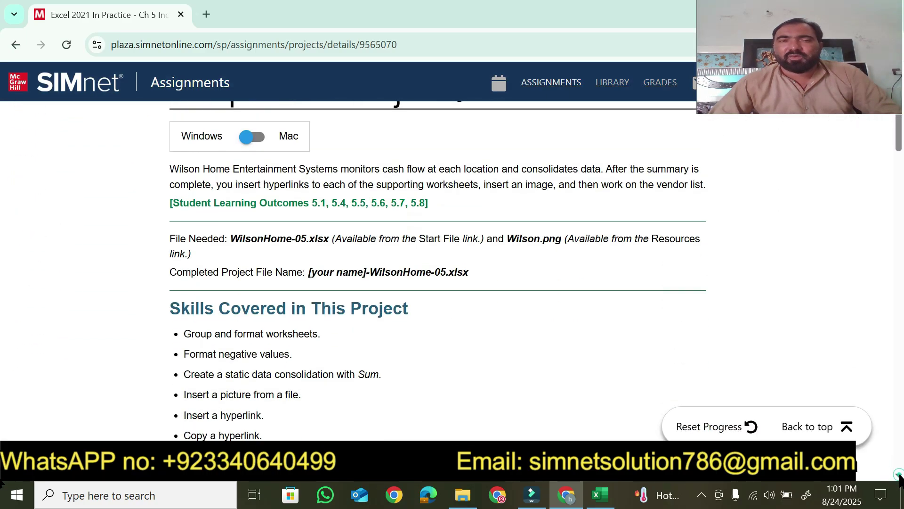
pyautogui.moveTo(172, 170); pyautogui.dragTo(462, 216)
pyautogui.click(462, 216)
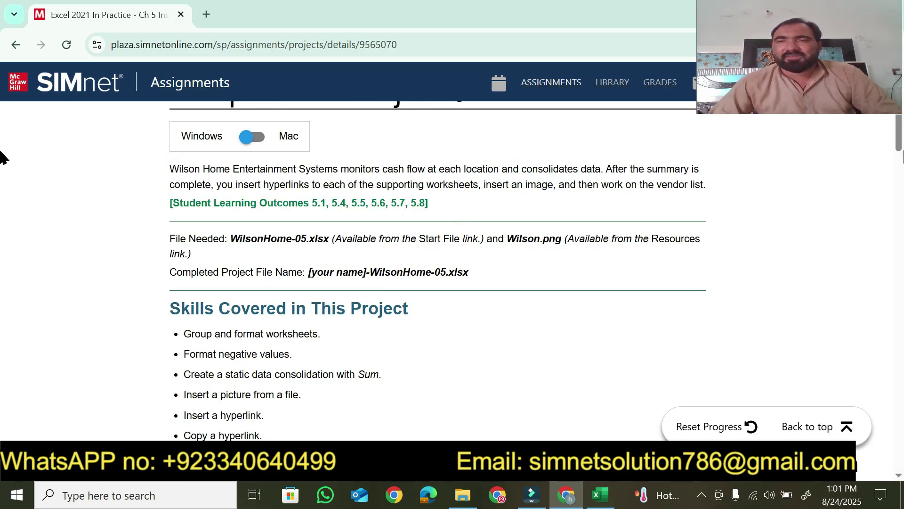
pyautogui.moveTo(898, 135); pyautogui.dragTo(899, 151)
pyautogui.moveTo(142, 120); pyautogui.dragTo(494, 294)
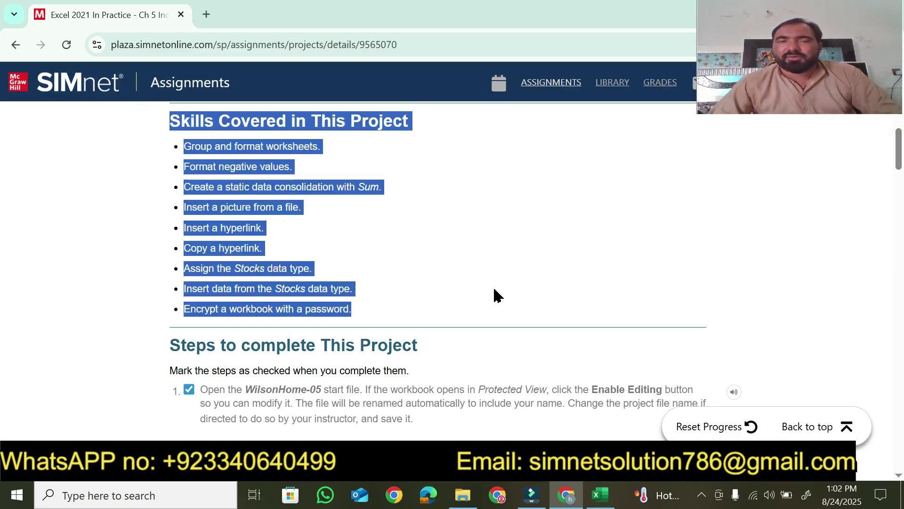
pyautogui.moveTo(900, 161); pyautogui.dragTo(900, 206)
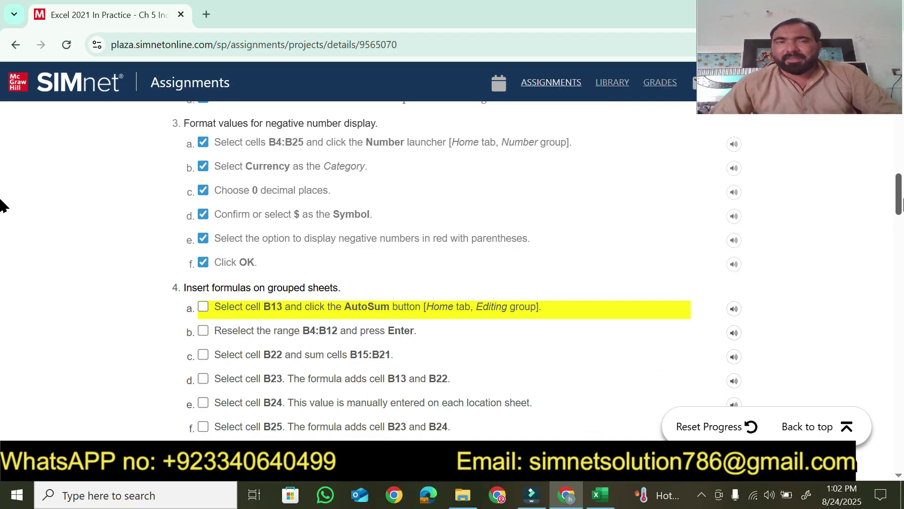
pyautogui.moveTo(900, 206); pyautogui.dragTo(900, 212)
pyautogui.scroll(-2, 900, 212)
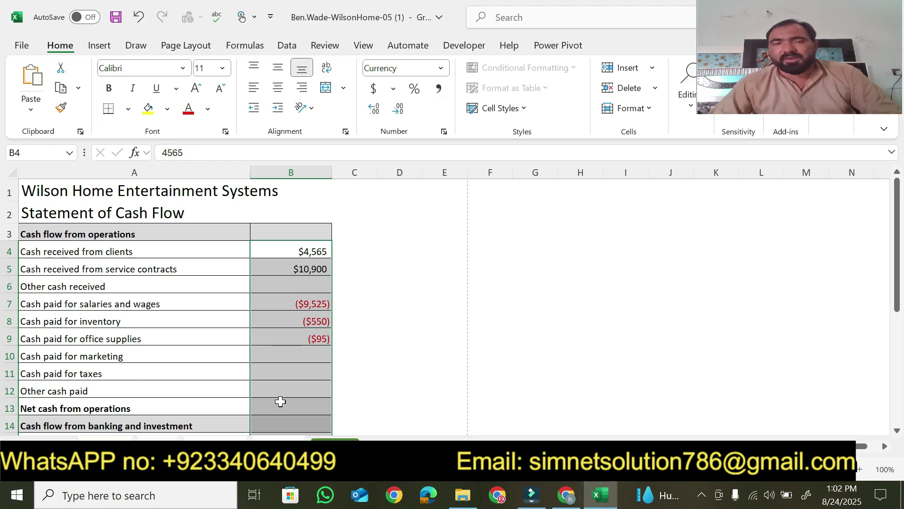
# Recheck step 4a in the instructions and insert an AutoSum formula in cell B13 with the suggested range B7:B12.
pyautogui.click(567, 494)
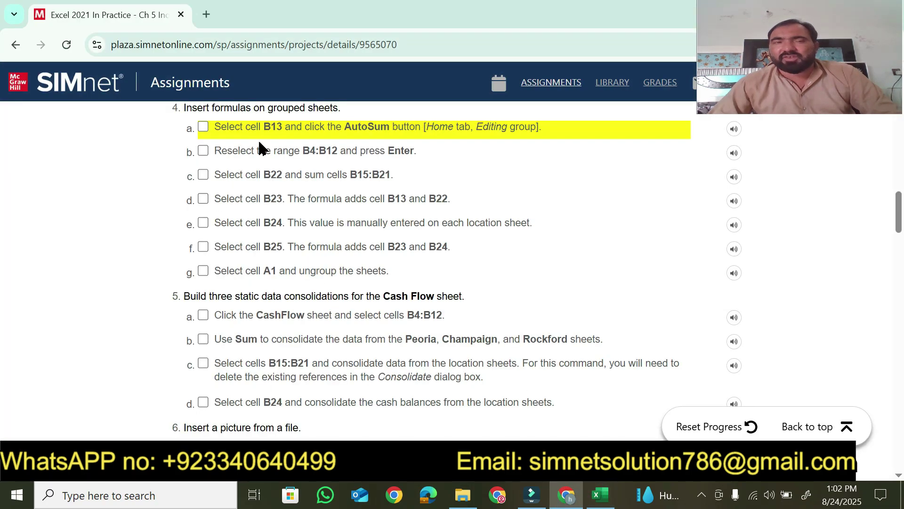
pyautogui.click(225, 134)
pyautogui.click(225, 133)
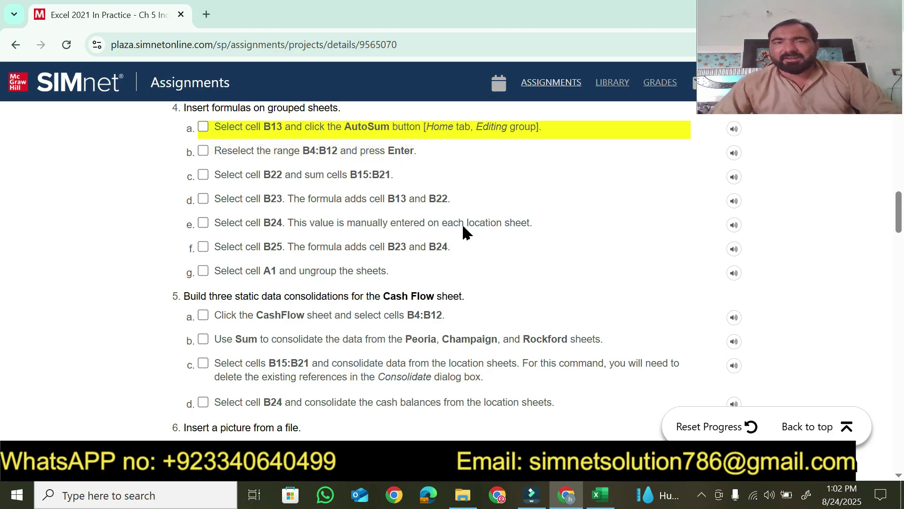
pyautogui.click(599, 495)
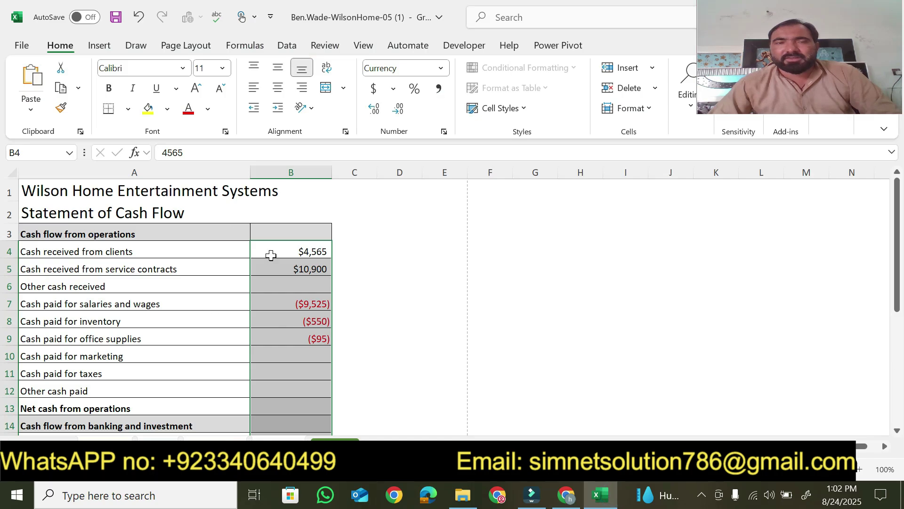
pyautogui.click(46, 156)
pyautogui.write('b13')
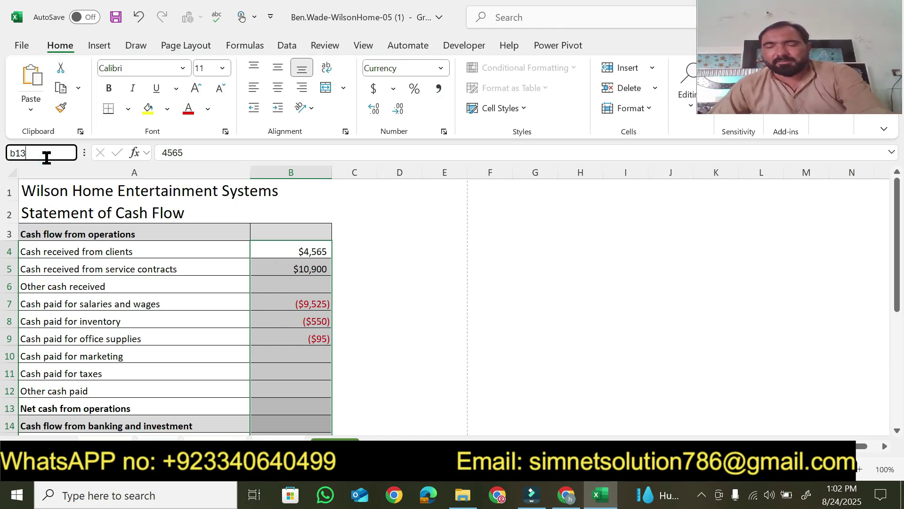
pyautogui.press('Return')
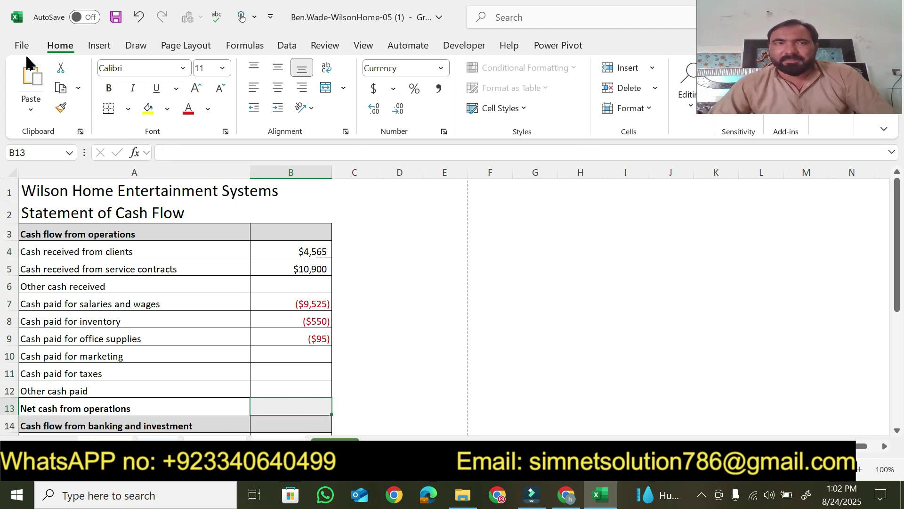
pyautogui.click(688, 114)
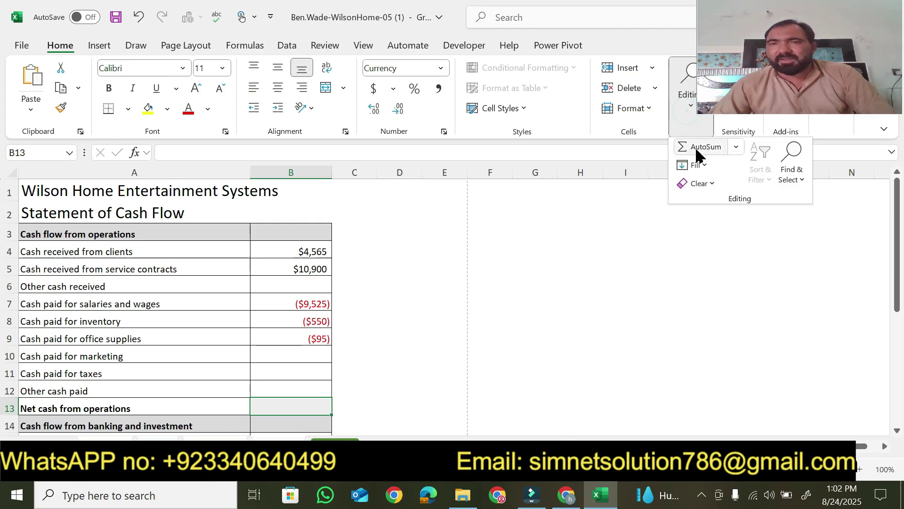
pyautogui.click(699, 149)
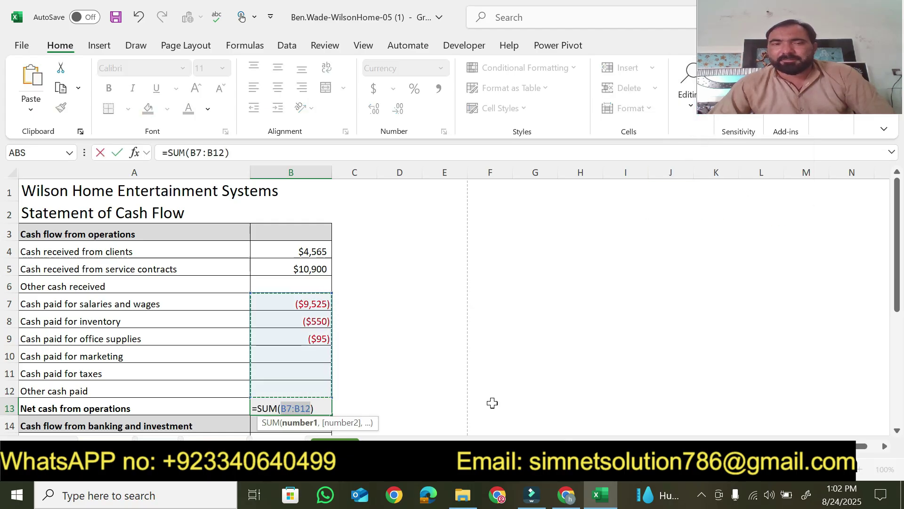
pyautogui.press('Return')
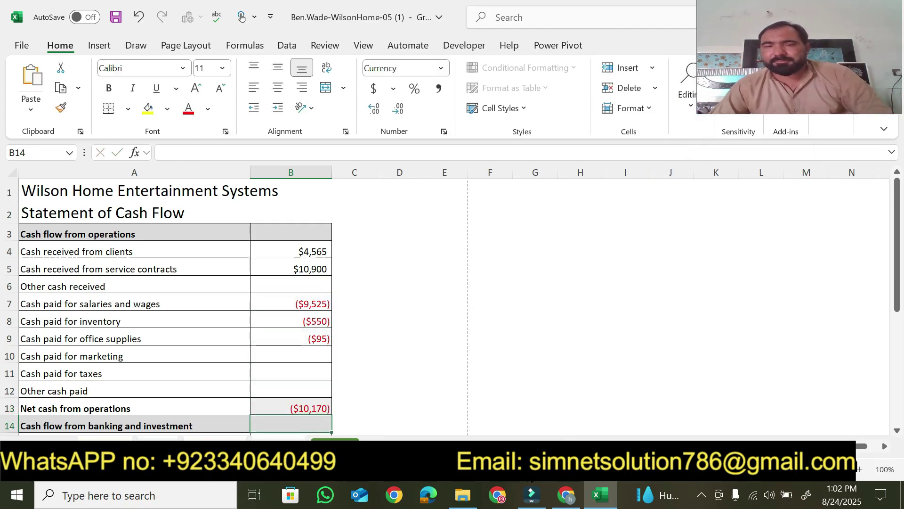
# Mark step 4a as complete in the browser instructions and copy the range reference B4:B12 from step 4b.
pyautogui.click(566, 495)
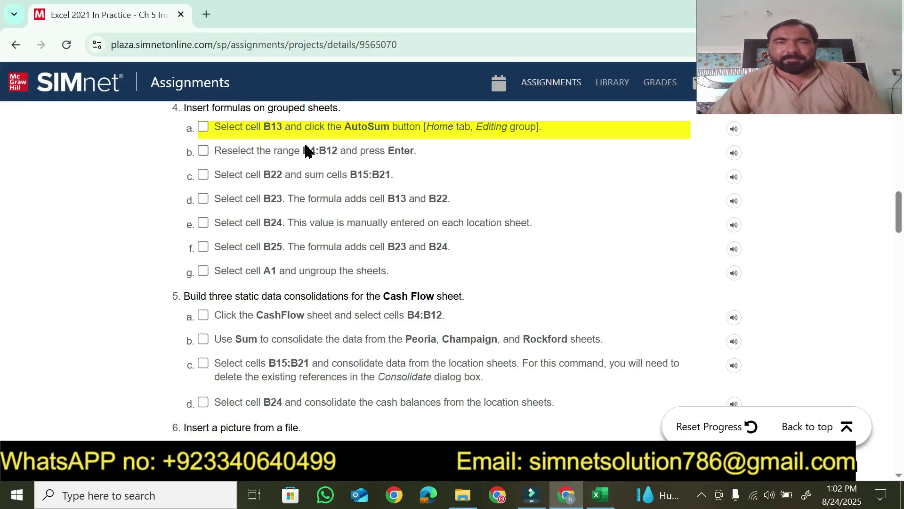
pyautogui.click(273, 127)
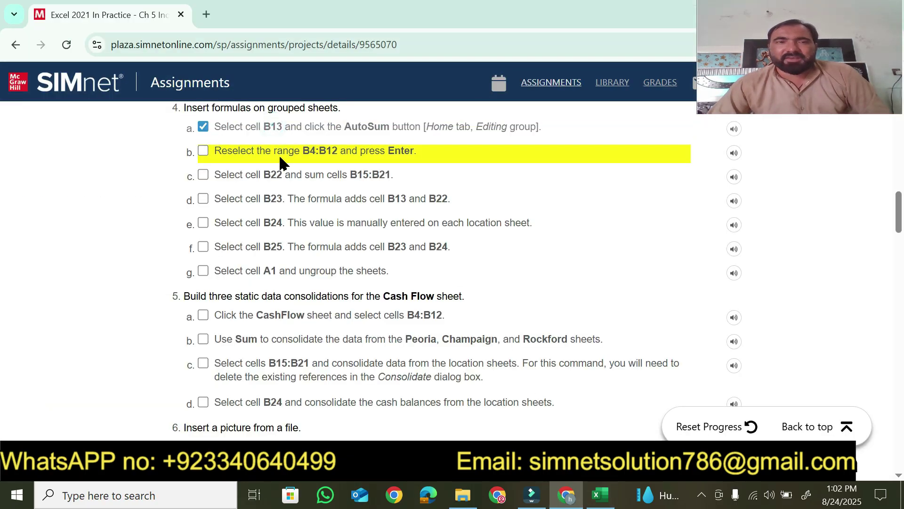
pyautogui.moveTo(302, 154); pyautogui.dragTo(337, 156)
pyautogui.hotkey('ctrl', 'c')
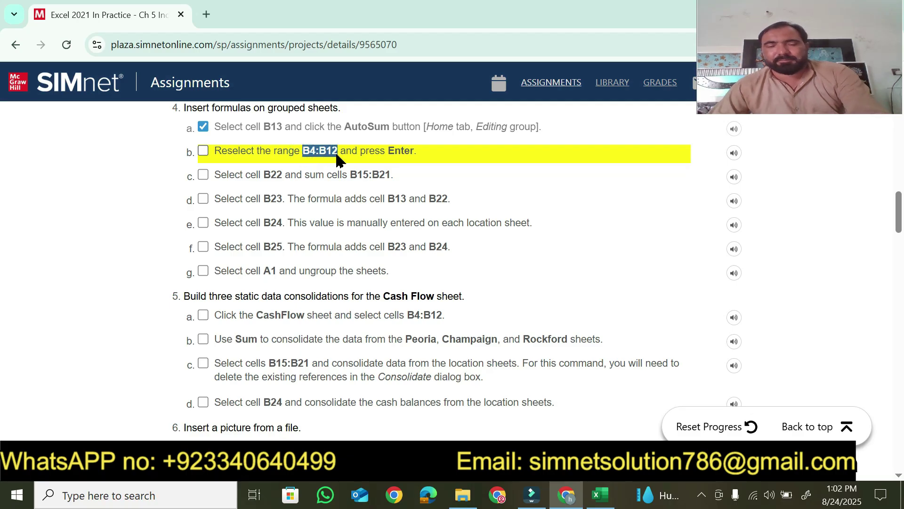
# Select the range B4:B12 in the workbook using the copied reference.
pyautogui.click(599, 495)
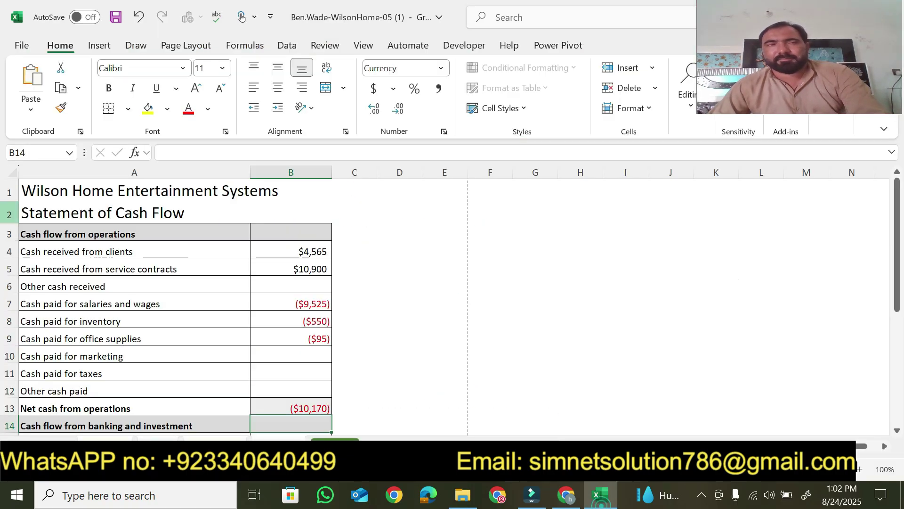
pyautogui.click(41, 151)
pyautogui.hotkey('ctrl', 'v')
pyautogui.press('Return')
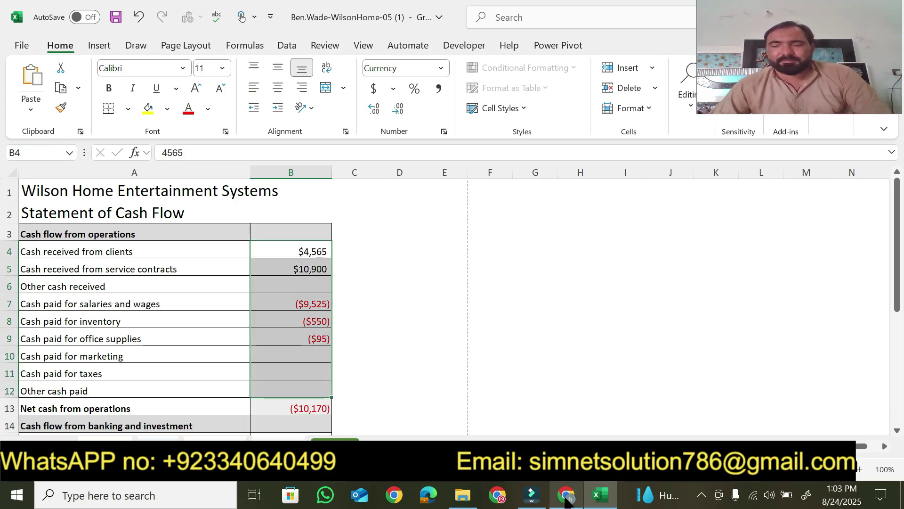
pyautogui.press('Return')
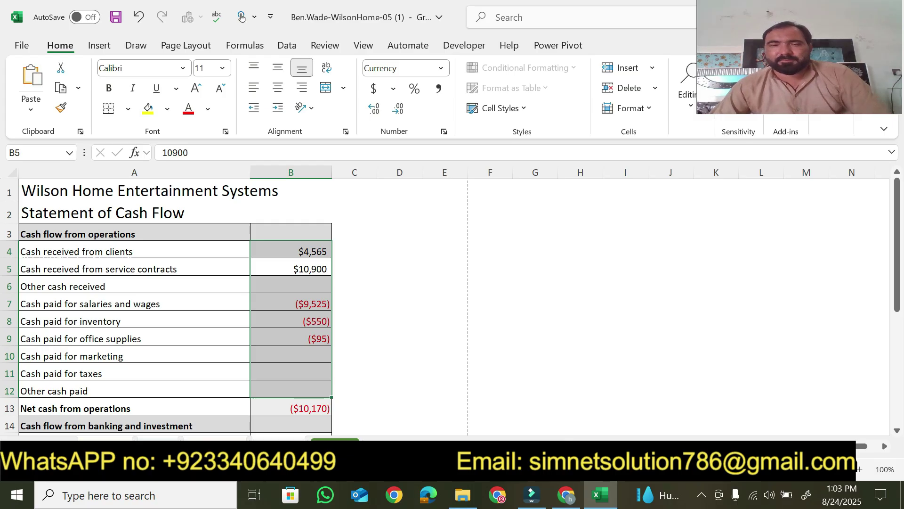
# Mark step 4b as complete in the browser instructions and return to the workbook.
pyautogui.click(567, 494)
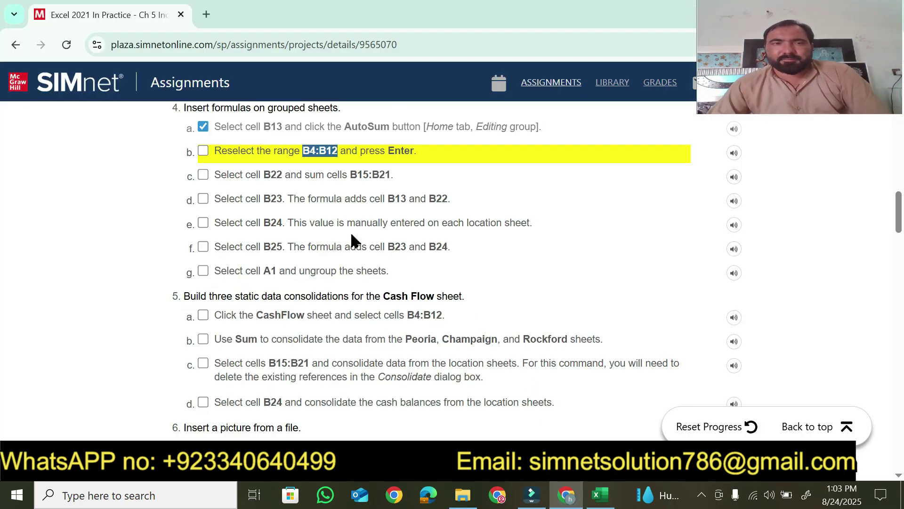
pyautogui.click(427, 155)
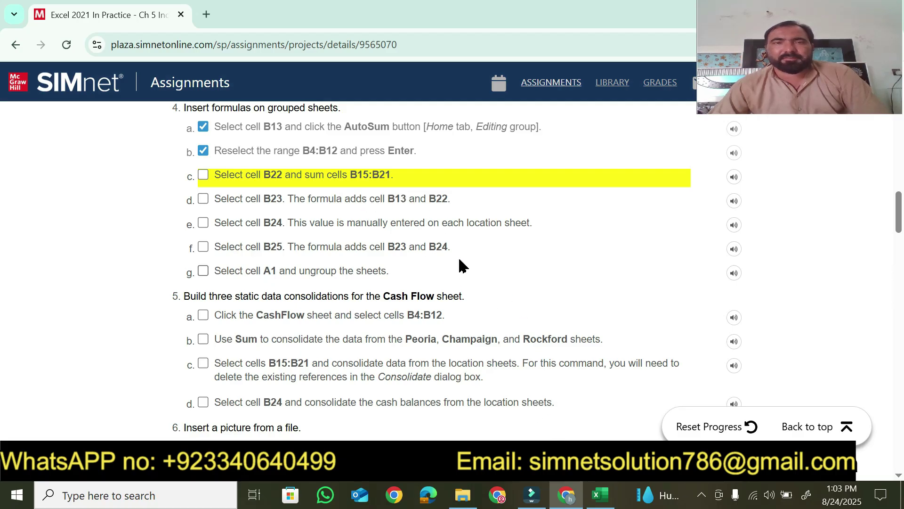
pyautogui.click(601, 495)
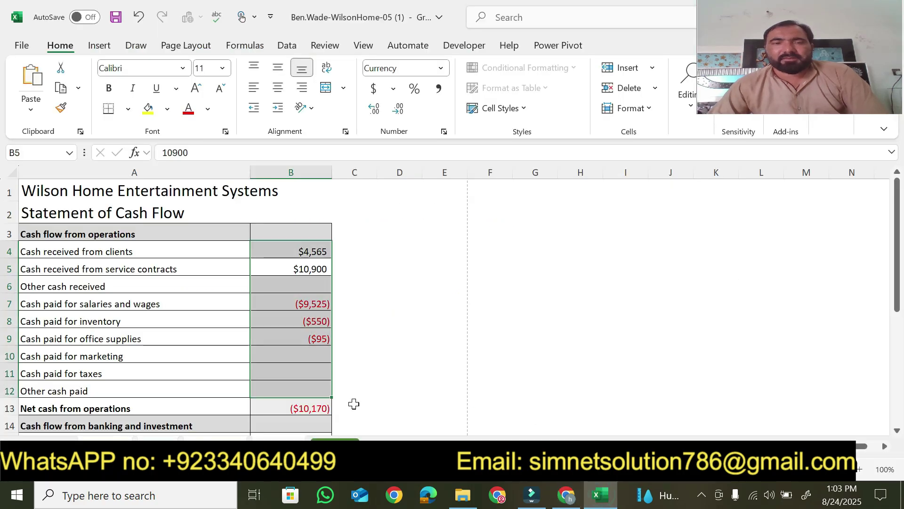
# Check step 4c in the browser instructions and start a SUM formula in cell B22 for net cash from banking and investment.
pyautogui.scroll(-4, 316, 377)
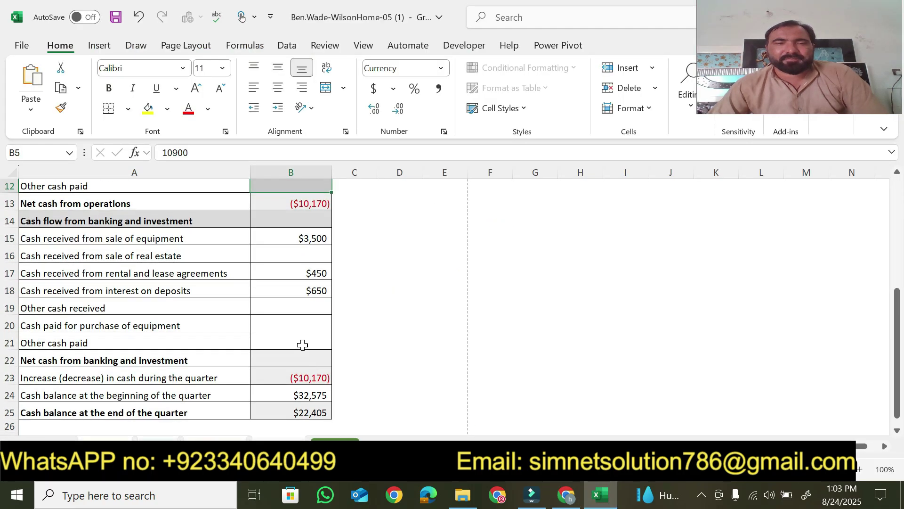
pyautogui.click(292, 374)
pyautogui.click(291, 356)
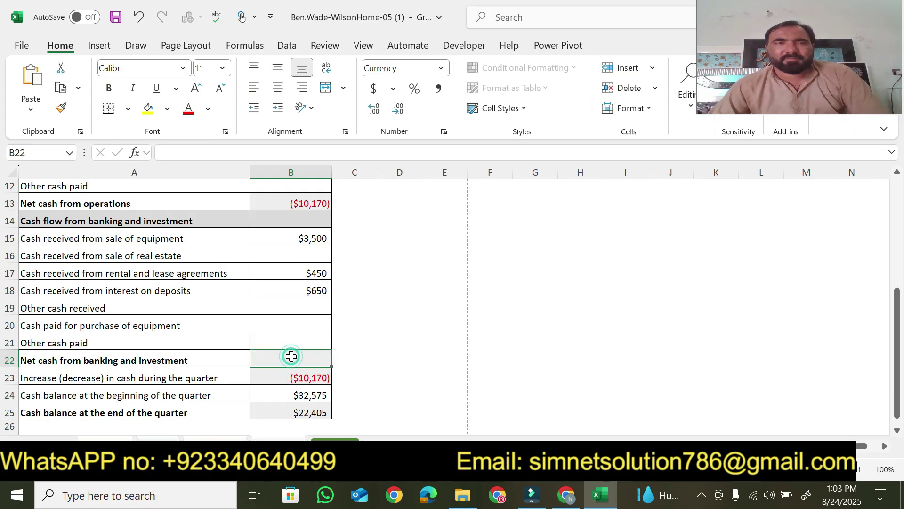
pyautogui.click(566, 495)
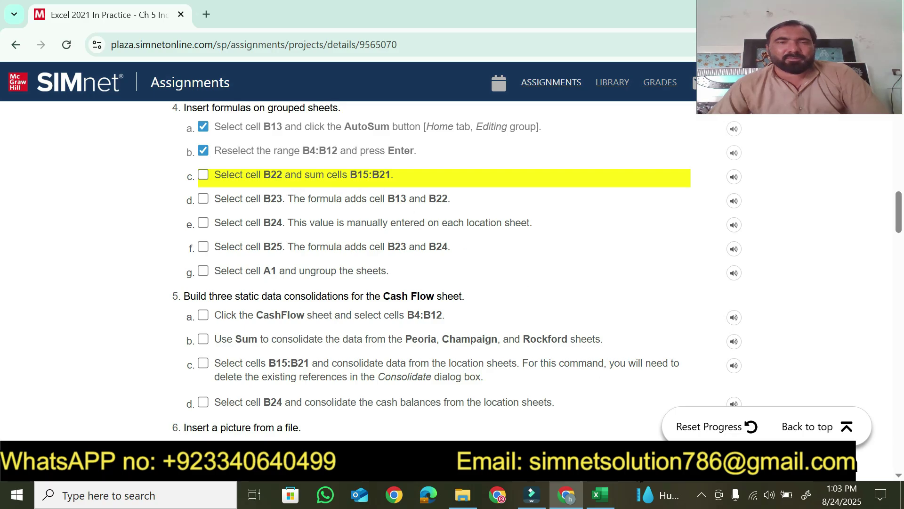
pyautogui.click(600, 494)
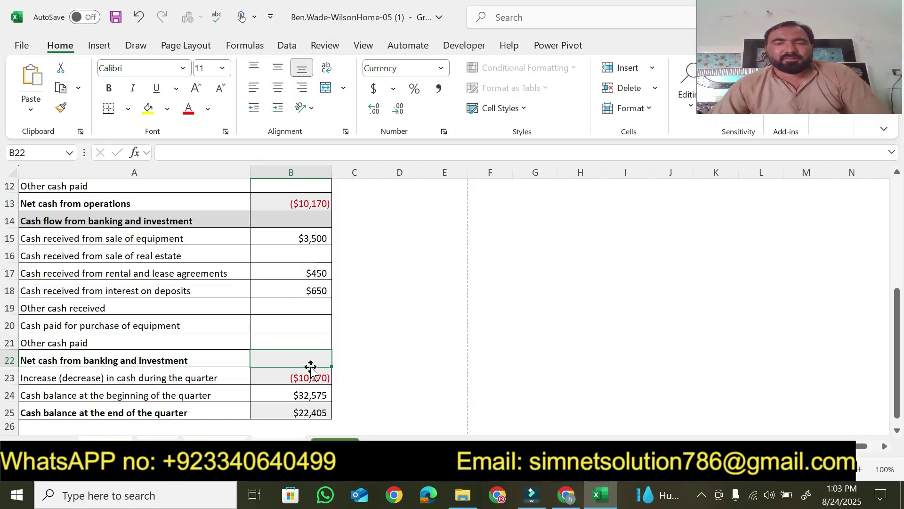
pyautogui.write('=s')
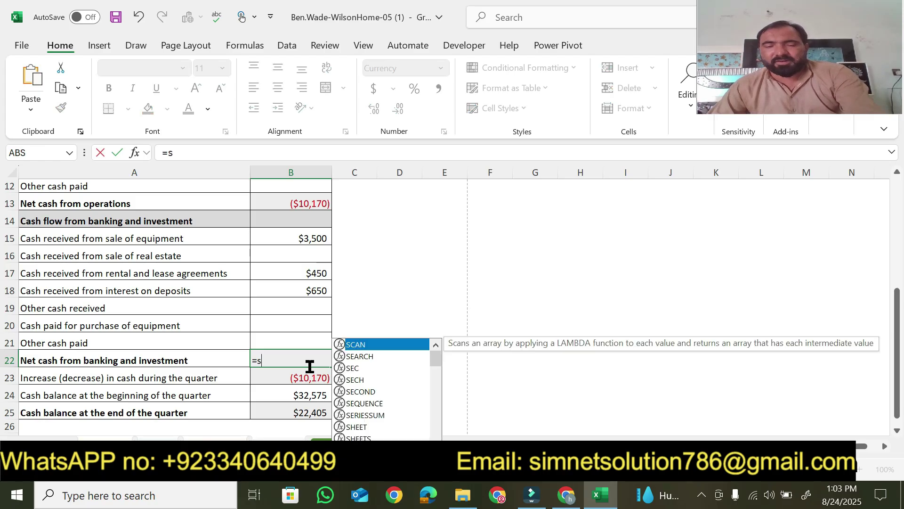
pyautogui.write('um')
pyautogui.press('Tab')
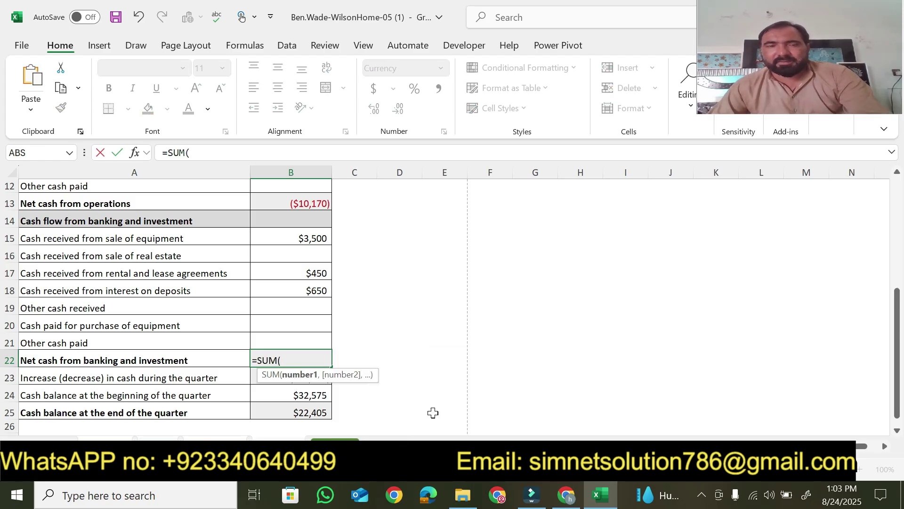
# Copy the range reference B15:B21 from step 4c and complete the SUM formula in cell B22 with it.
pyautogui.click(560, 488)
pyautogui.moveTo(351, 181); pyautogui.dragTo(394, 190)
pyautogui.hotkey('ctrl', 'c')
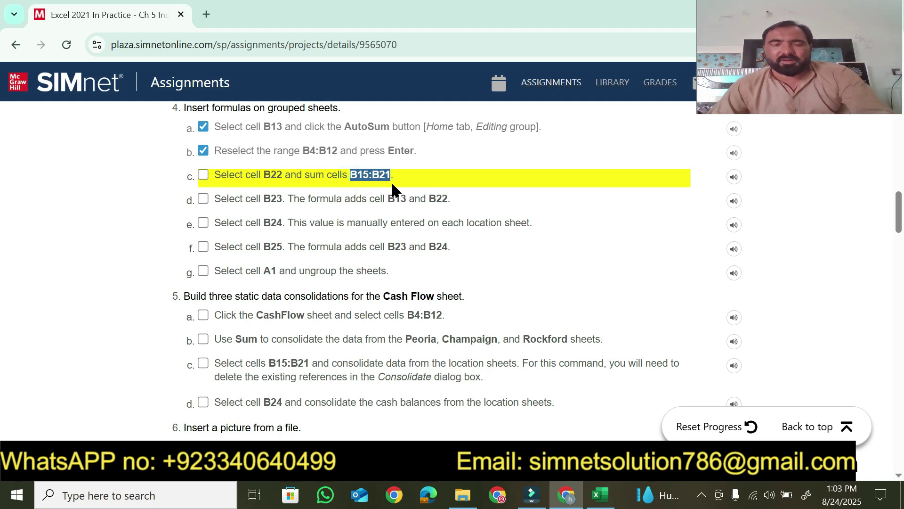
pyautogui.click(600, 494)
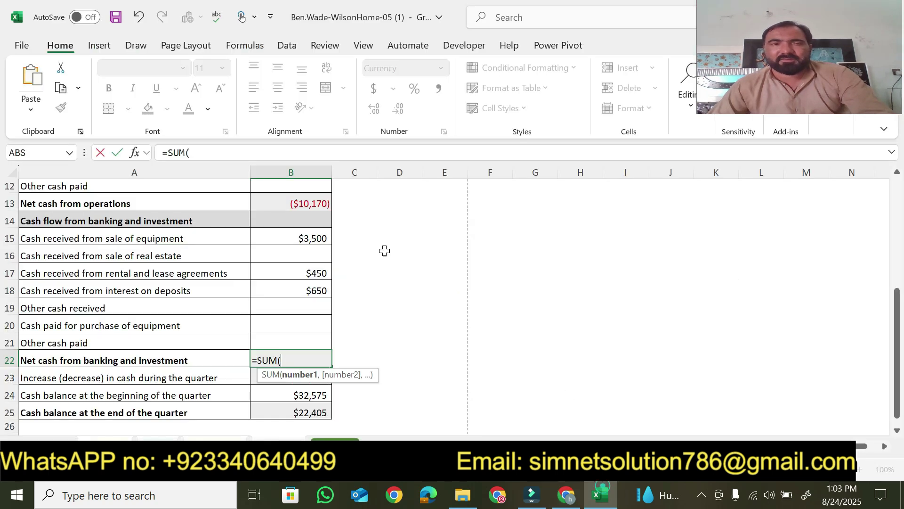
pyautogui.click(210, 160)
pyautogui.hotkey('ctrl', 'v')
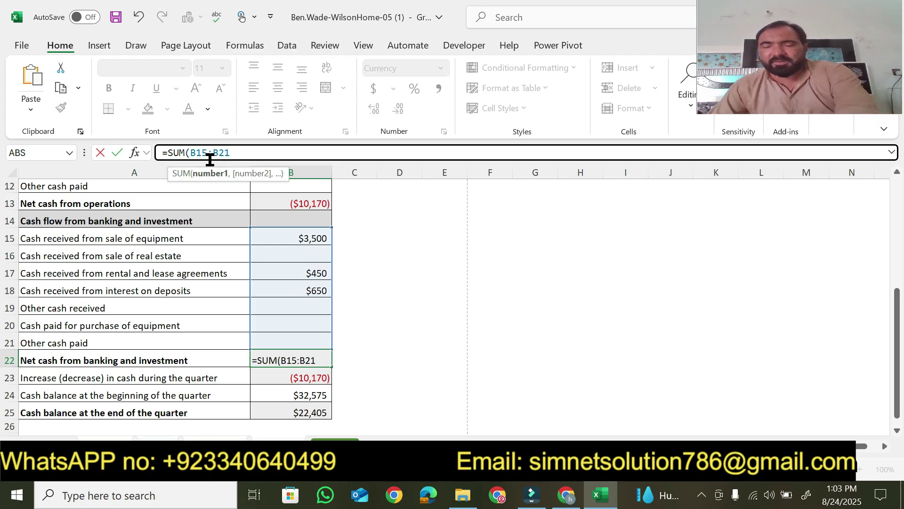
pyautogui.press('Return')
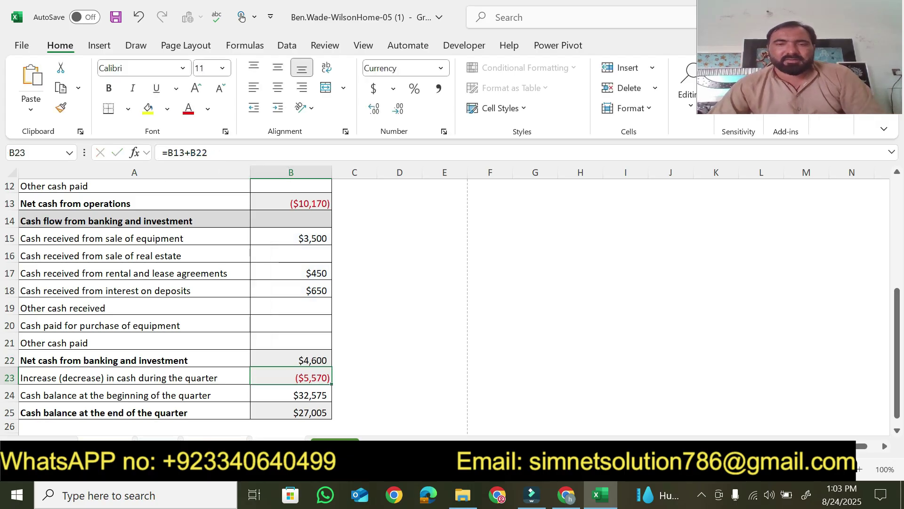
# Mark step 4c as complete in the browser instructions and return to the workbook.
pyautogui.click(566, 494)
pyautogui.click(263, 174)
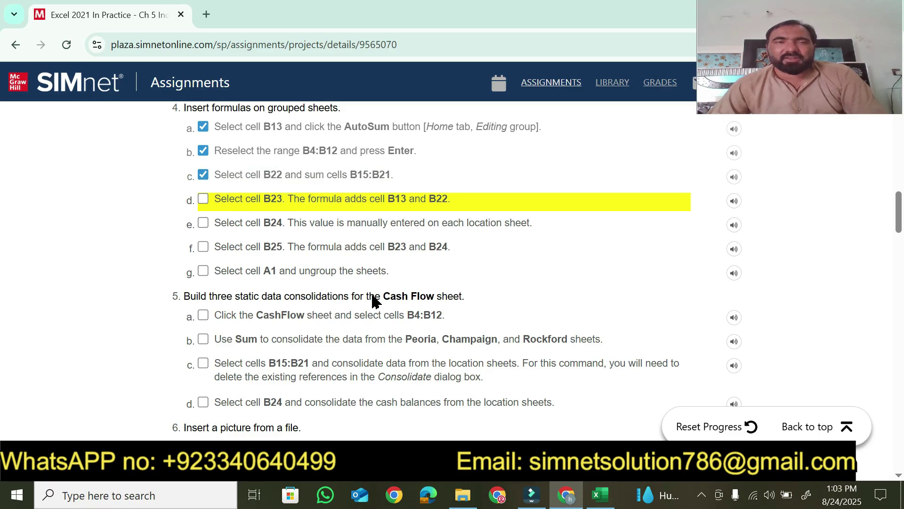
pyautogui.click(597, 495)
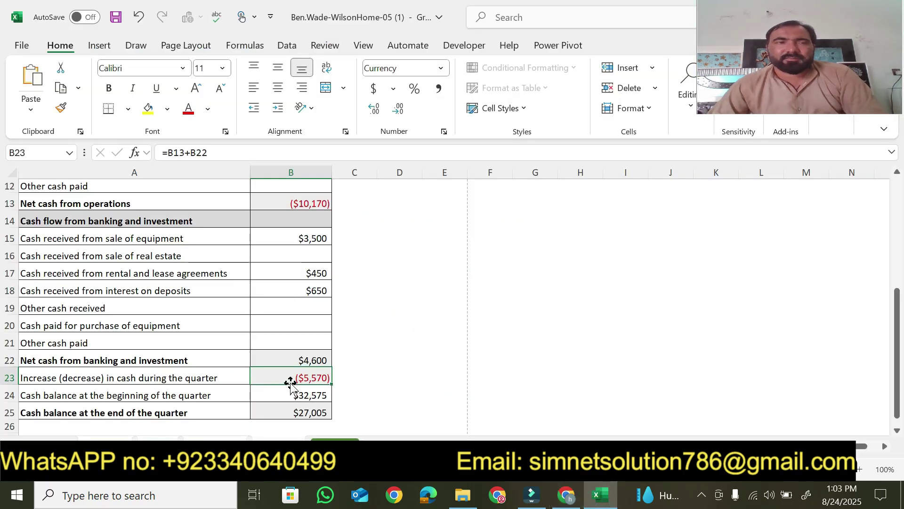
# Compare the formula in cell B23 with step 4d and mark step 4d as complete in the browser instructions.
pyautogui.click(566, 496)
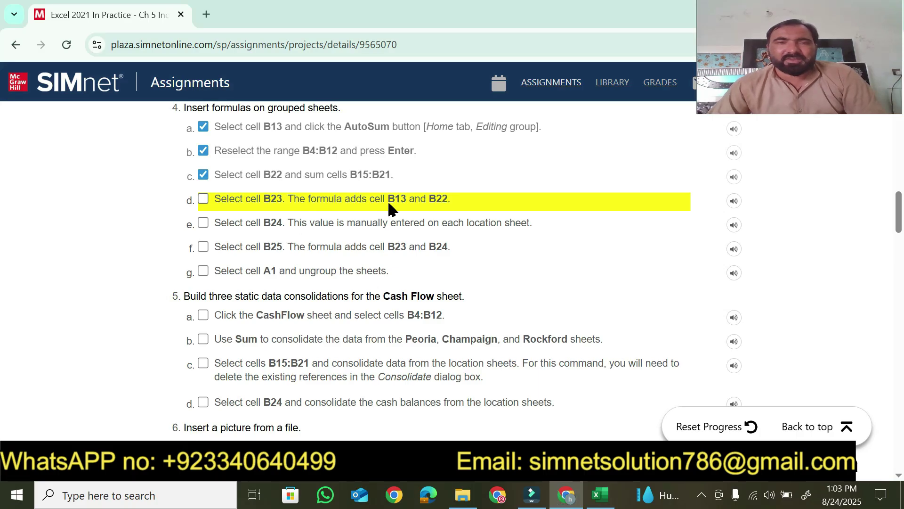
pyautogui.click(597, 495)
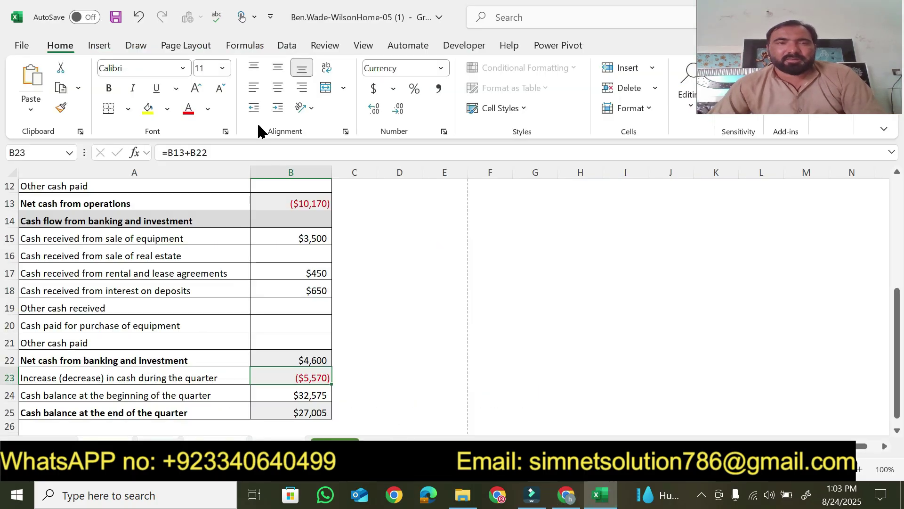
pyautogui.click(229, 152)
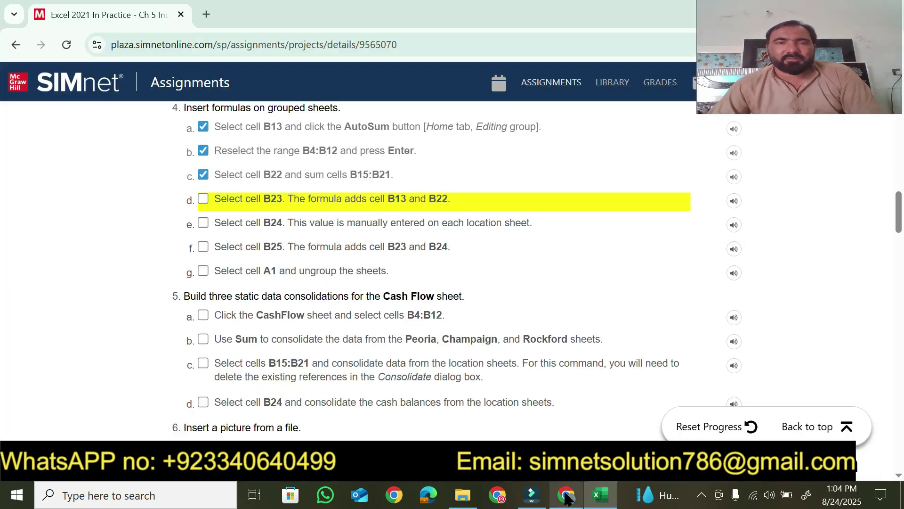
pyautogui.click(567, 495)
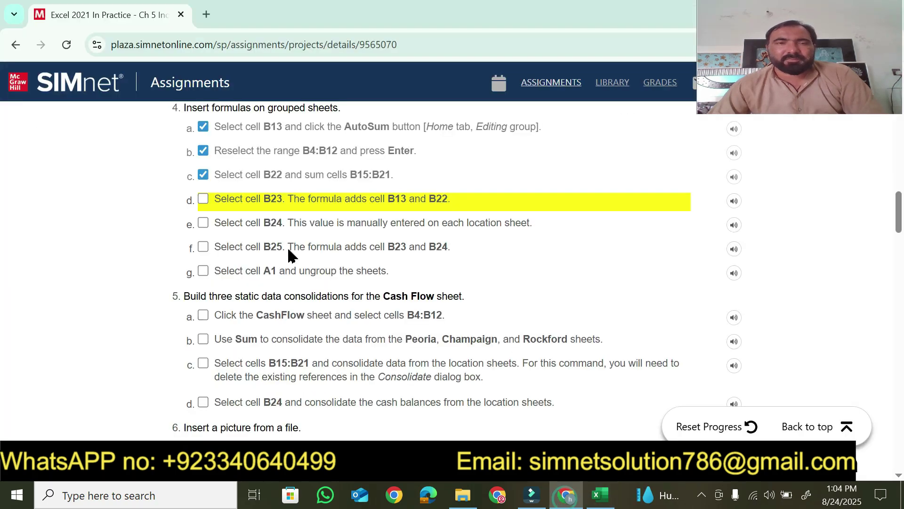
pyautogui.click(217, 198)
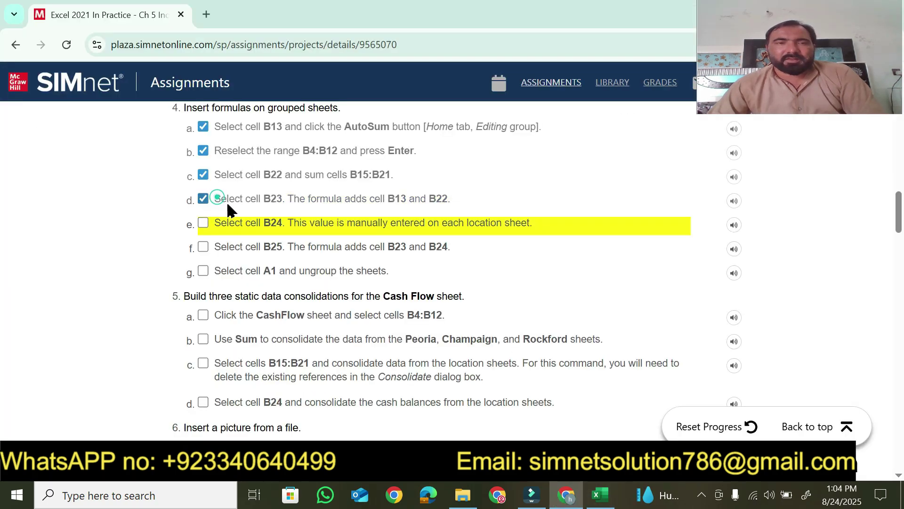
# Check that cell B24 holds a manually entered value as step 4e describes, and mark step 4e as complete.
pyautogui.click(598, 495)
pyautogui.press('Return')
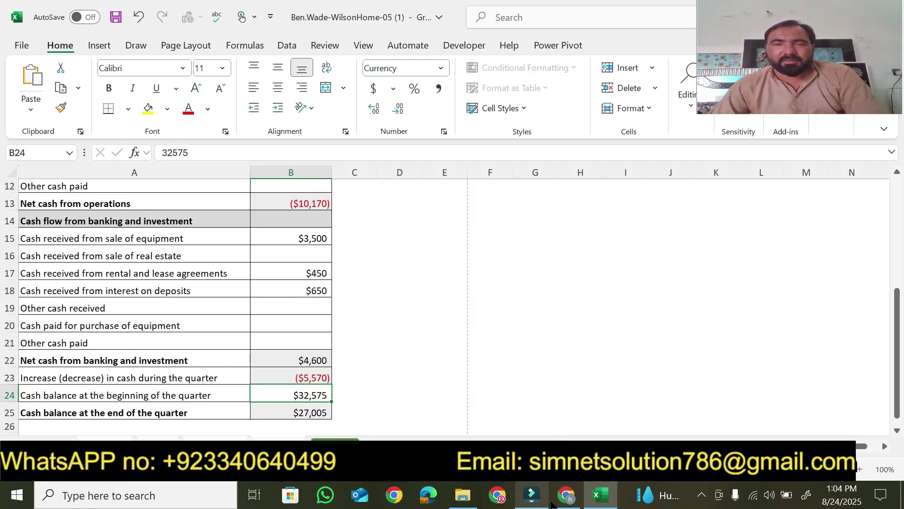
pyautogui.click(566, 494)
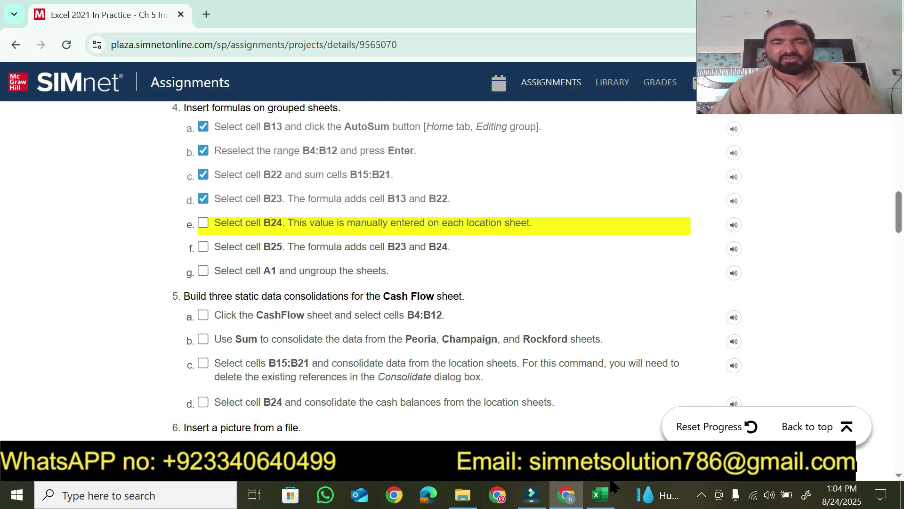
pyautogui.click(599, 494)
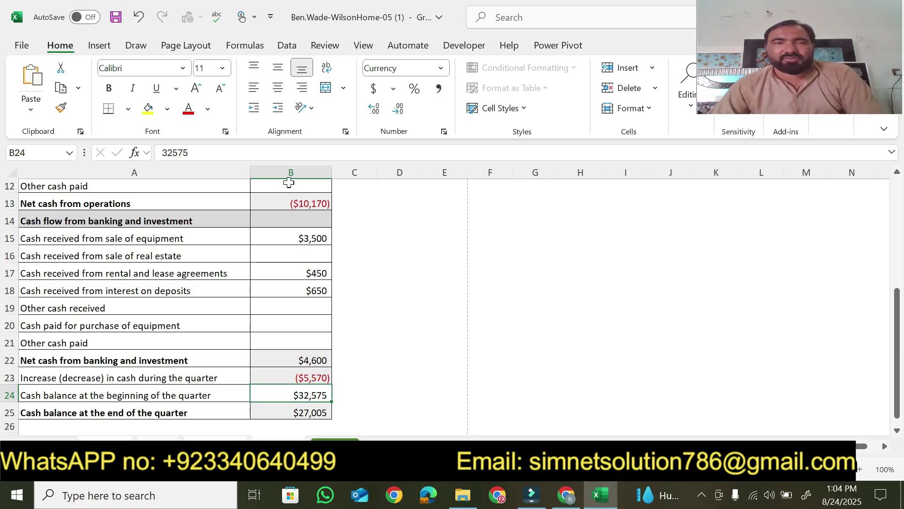
pyautogui.click(228, 152)
pyautogui.press('Return')
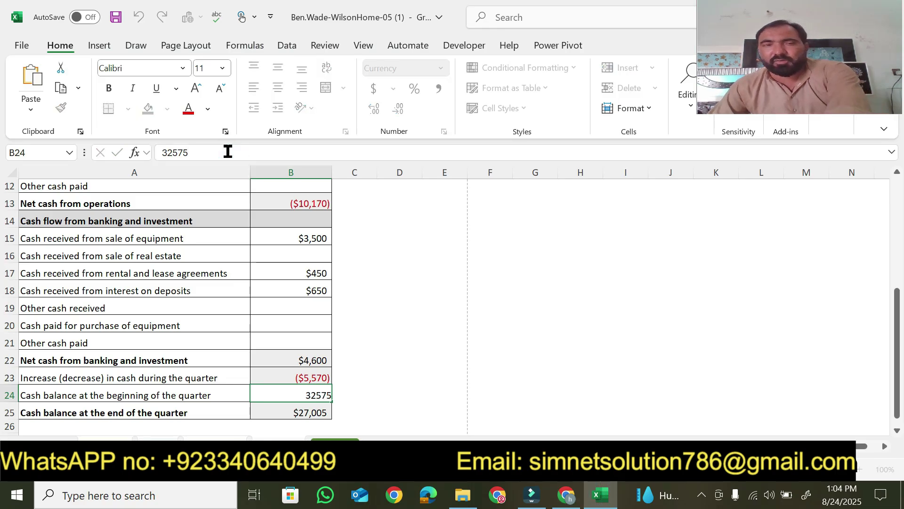
pyautogui.click(567, 495)
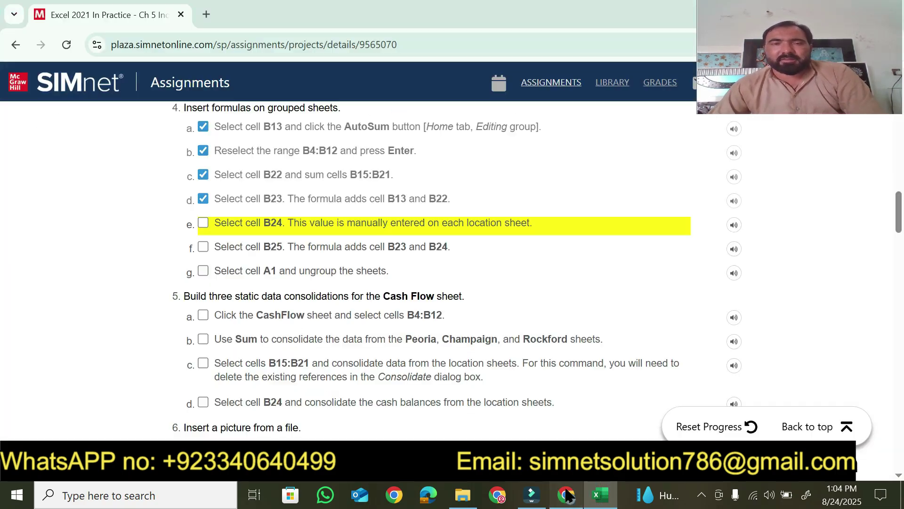
pyautogui.click(230, 229)
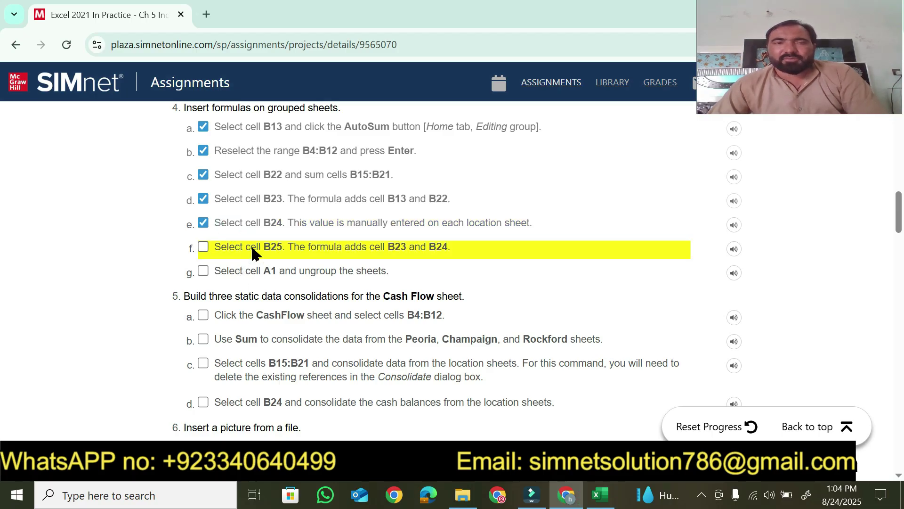
# Compare the formula in cell B25 with step 4f and mark step 4f as complete in the browser instructions.
pyautogui.hotkey('alt', 'Tab')
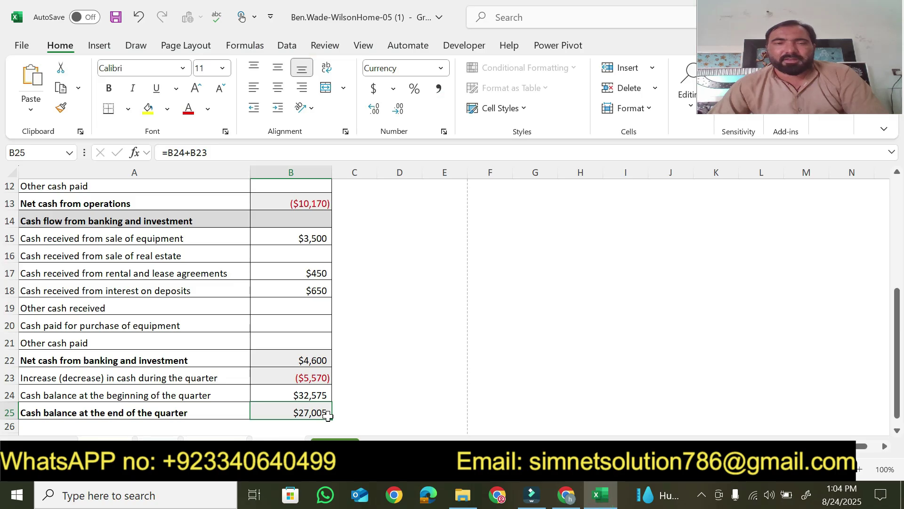
pyautogui.click(566, 494)
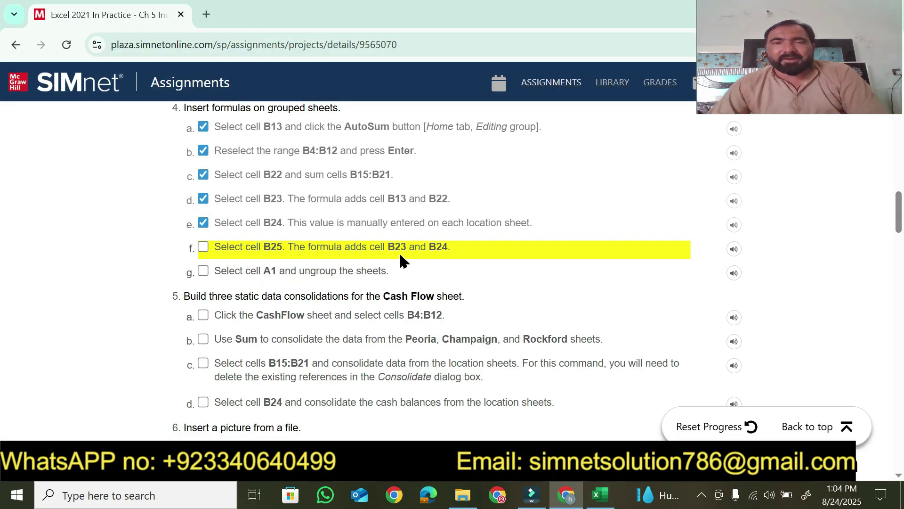
pyautogui.click(599, 494)
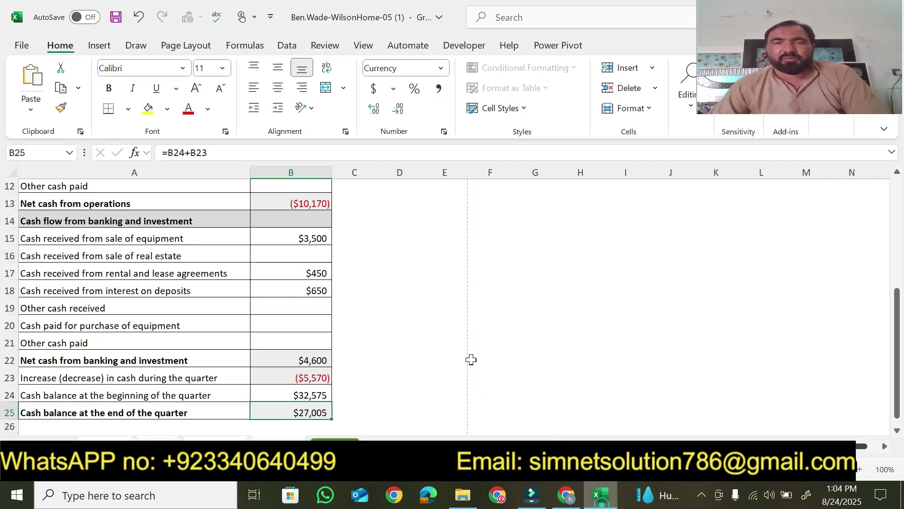
pyautogui.click(239, 154)
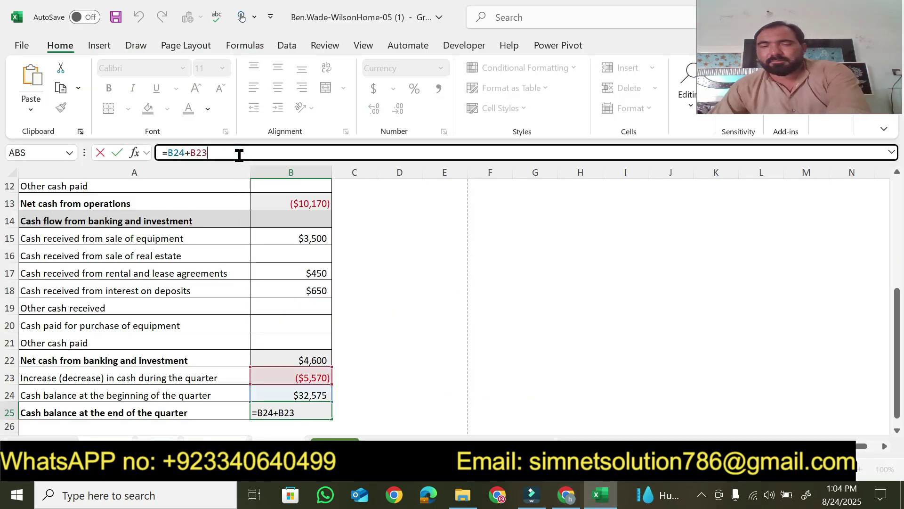
pyautogui.press('Return')
pyautogui.click(566, 495)
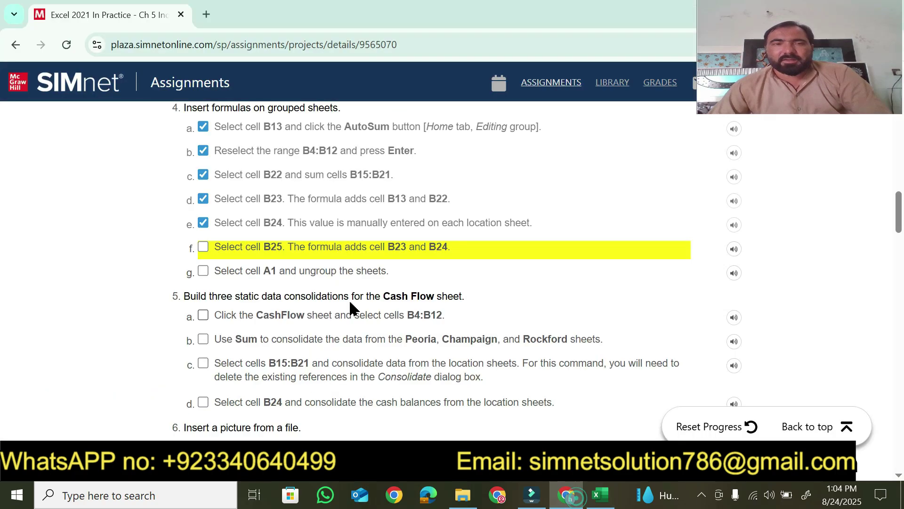
pyautogui.click(225, 248)
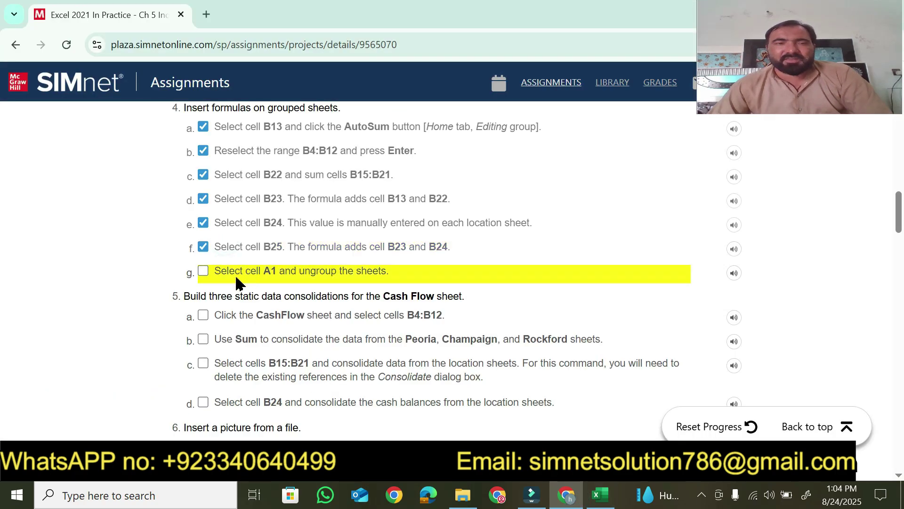
# Mark step 4g as complete in the browser instructions, and select cell A1 and ungroup the sheets in the workbook.
pyautogui.click(236, 274)
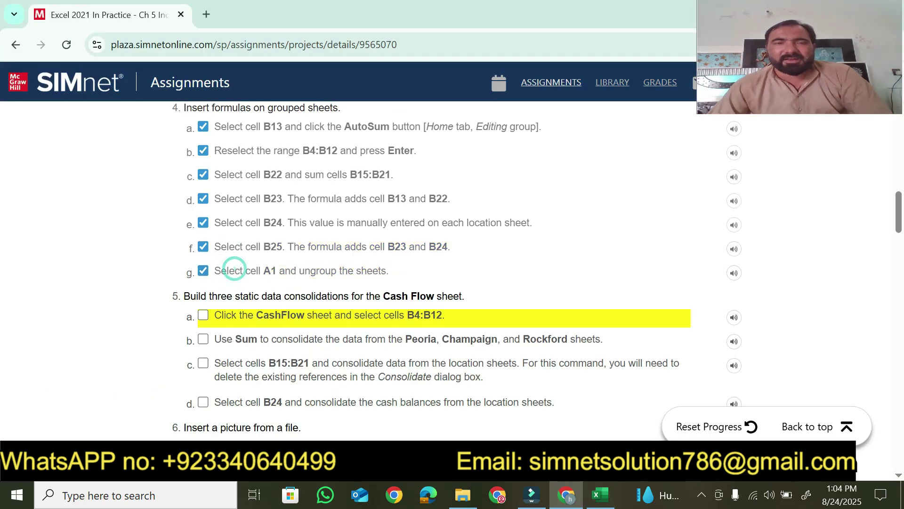
pyautogui.click(598, 502)
pyautogui.scroll(4, 192, 319)
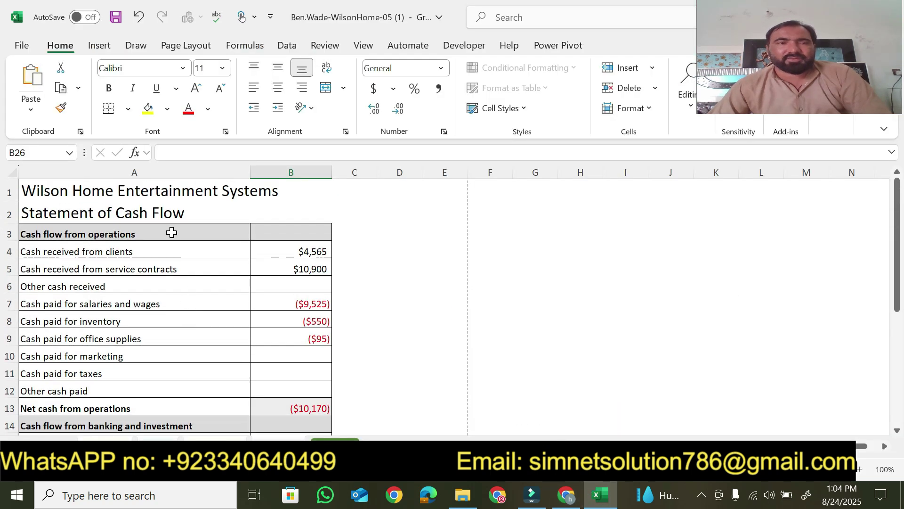
pyautogui.click(44, 194)
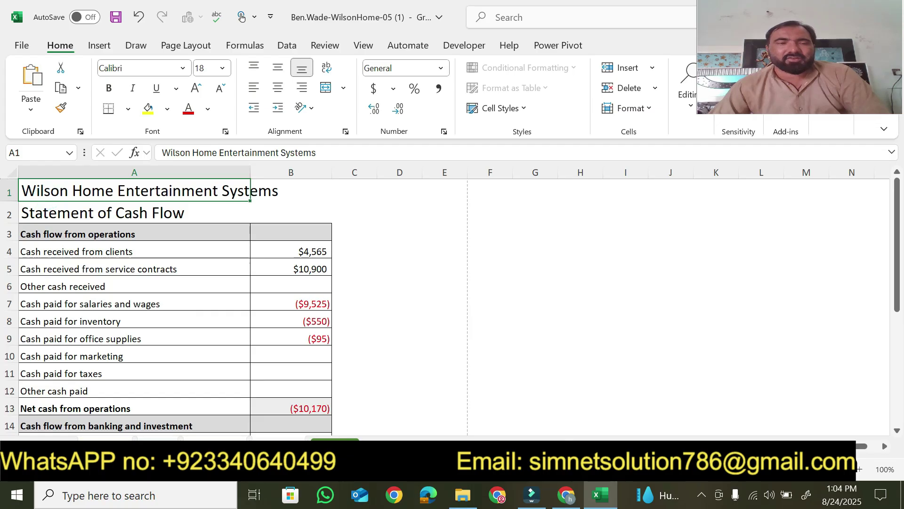
pyautogui.rightClick(113, 447)
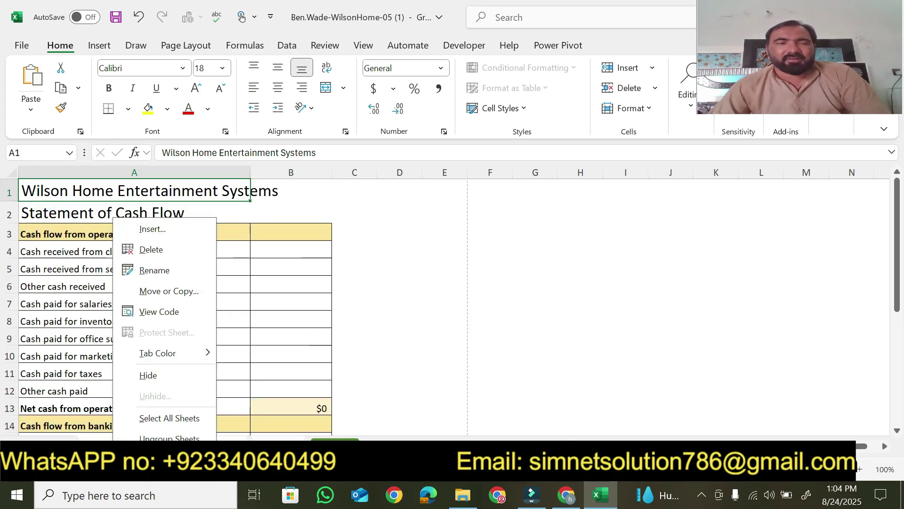
pyautogui.click(168, 437)
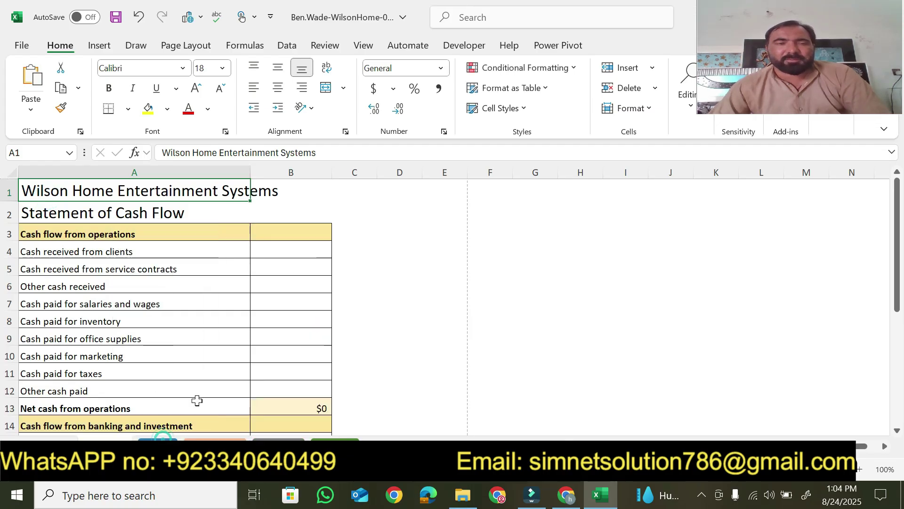
pyautogui.click(430, 353)
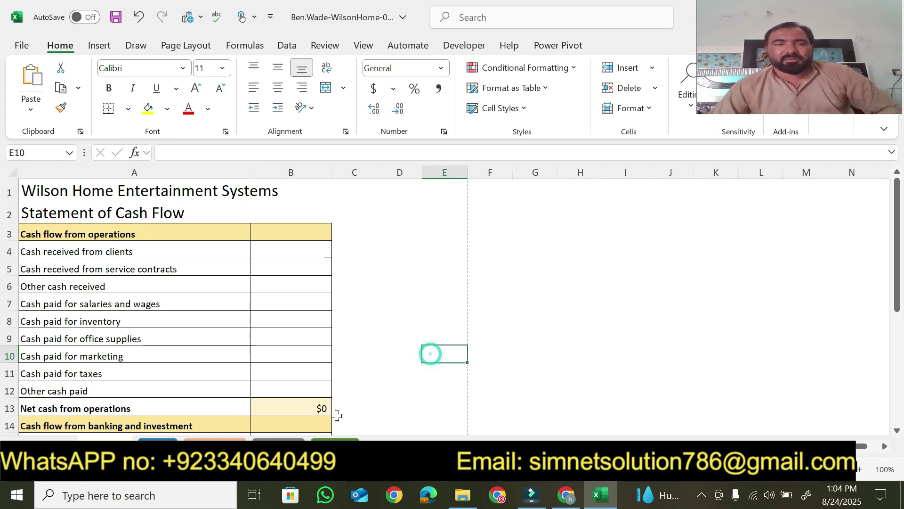
# Look over the workbook and mark consolidation steps 5a through 5d as complete in the browser instructions.
pyautogui.click(567, 494)
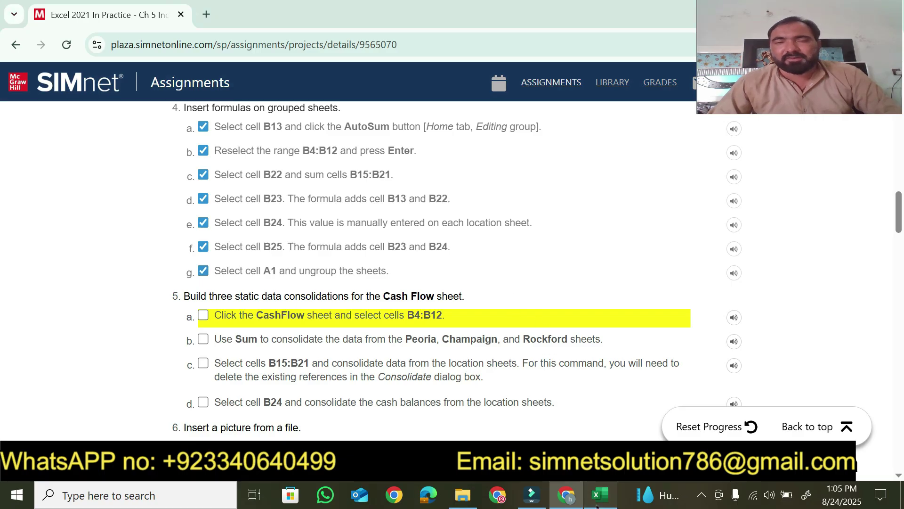
pyautogui.click(599, 494)
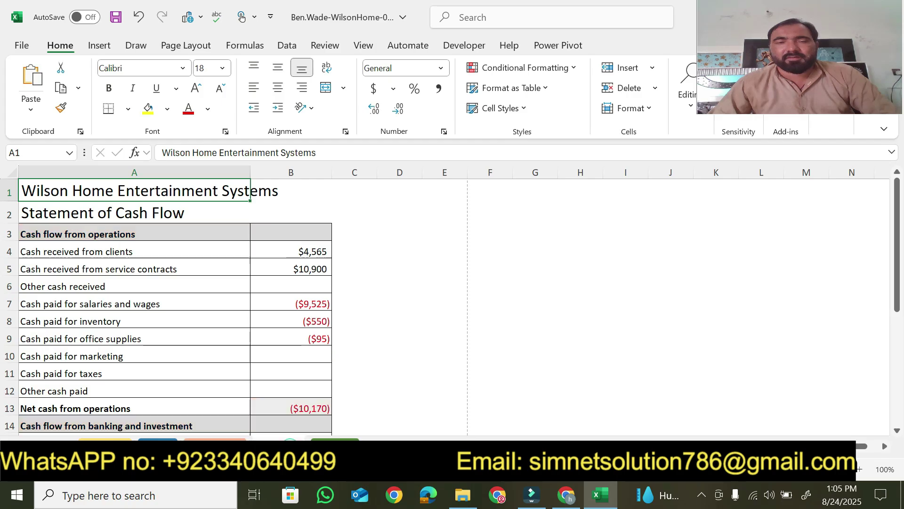
pyautogui.click(565, 494)
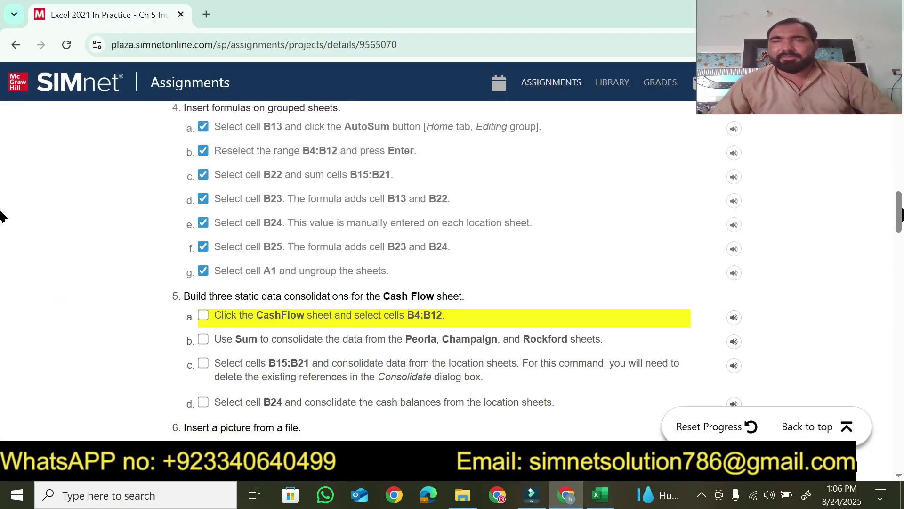
pyautogui.moveTo(900, 214); pyautogui.dragTo(900, 233)
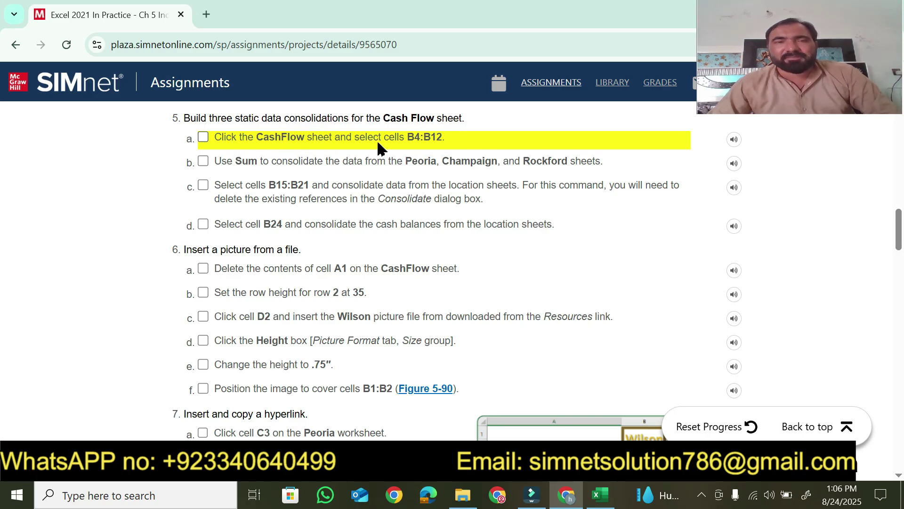
pyautogui.click(333, 137)
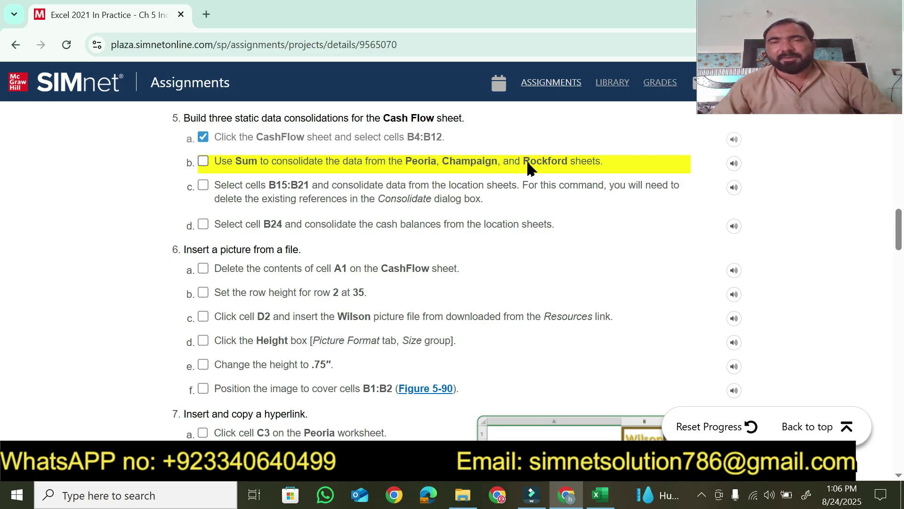
pyautogui.click(238, 161)
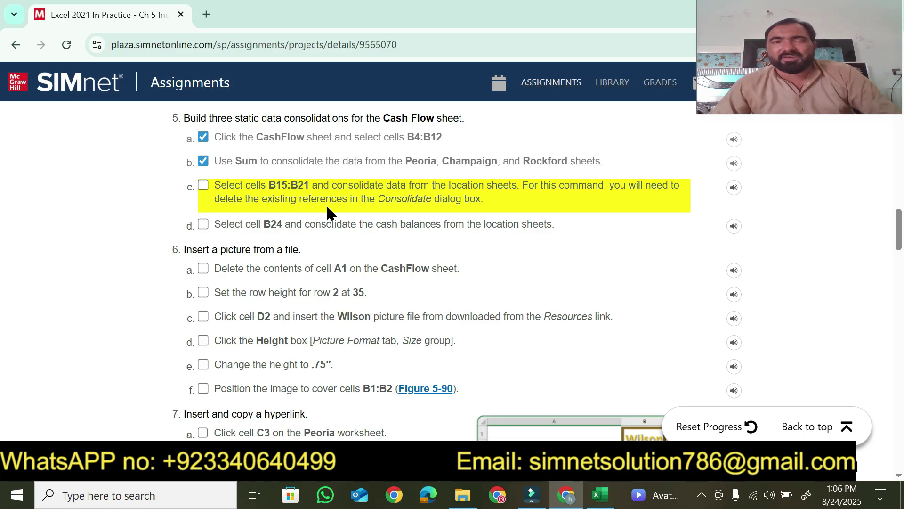
pyautogui.click(231, 186)
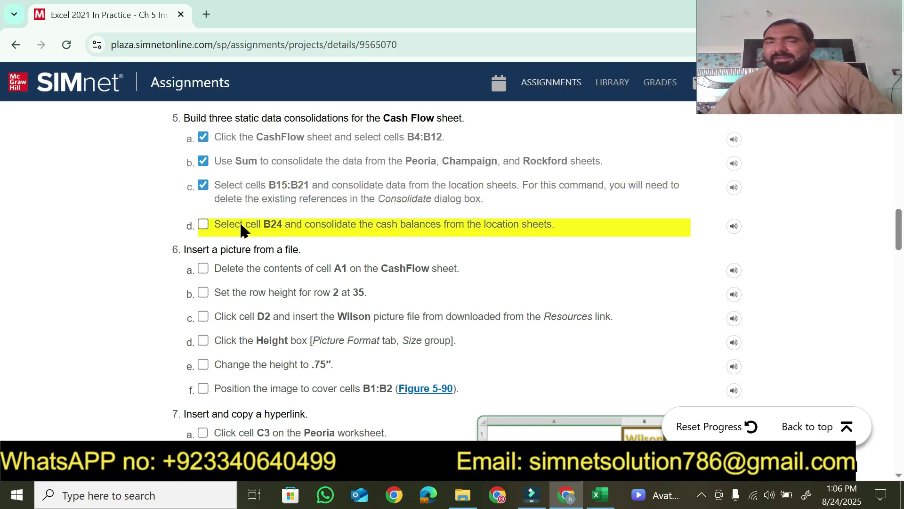
pyautogui.click(239, 222)
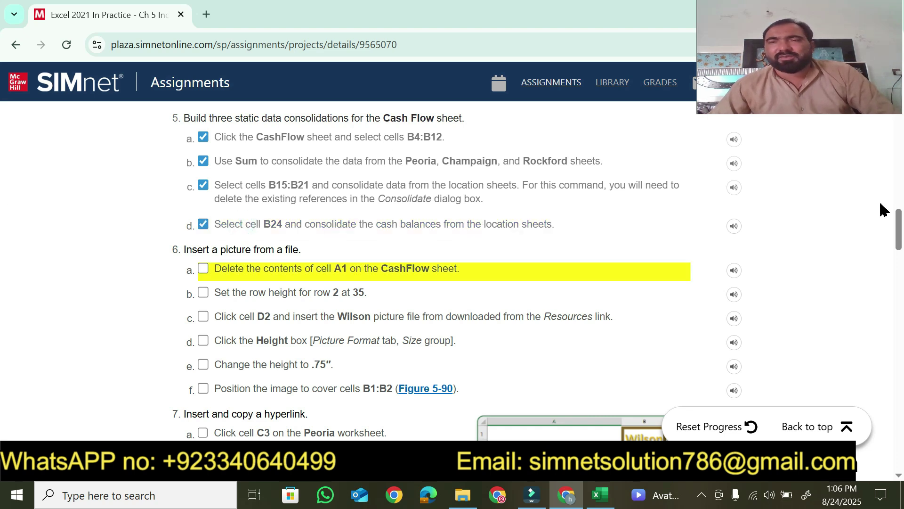
# Review the assignment's title, introduction, required files and completed project file name on the SIMnet page.
pyautogui.scroll(-4, 897, 225)
pyautogui.moveTo(900, 249); pyautogui.dragTo(900, 87)
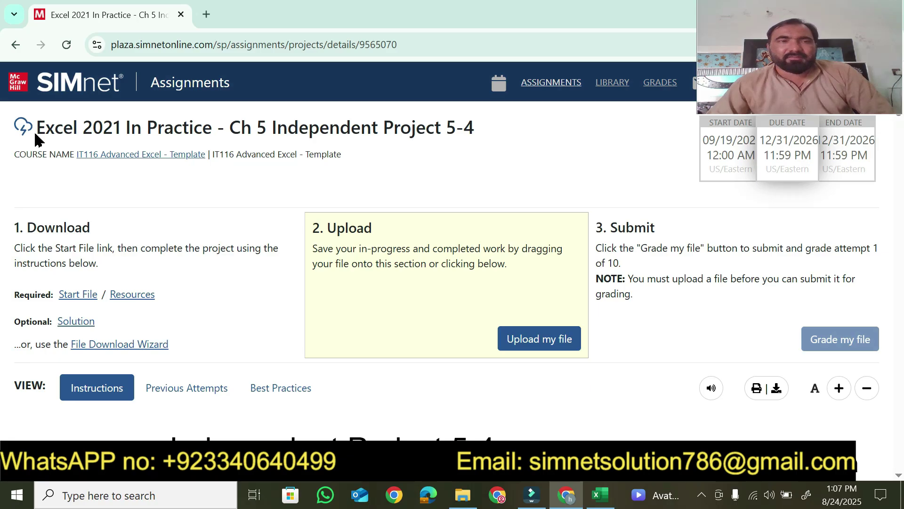
pyautogui.moveTo(36, 130); pyautogui.dragTo(503, 139)
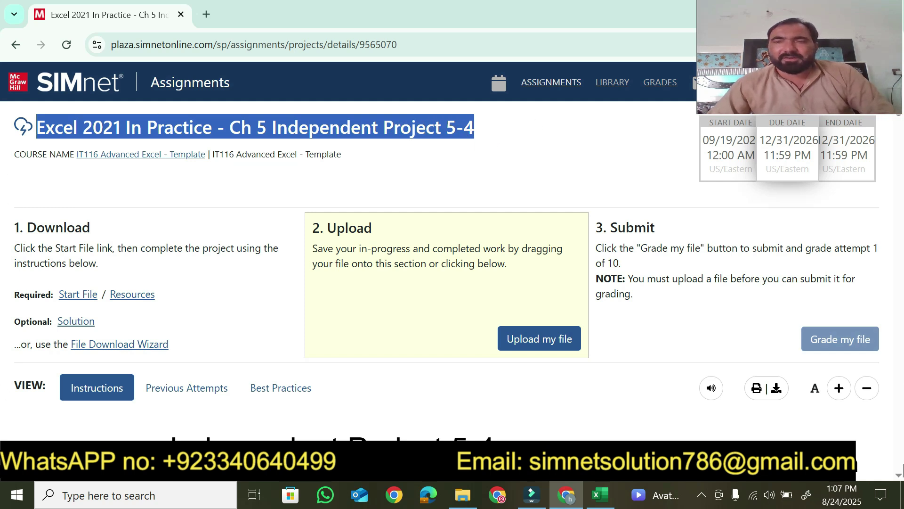
pyautogui.click(207, 179)
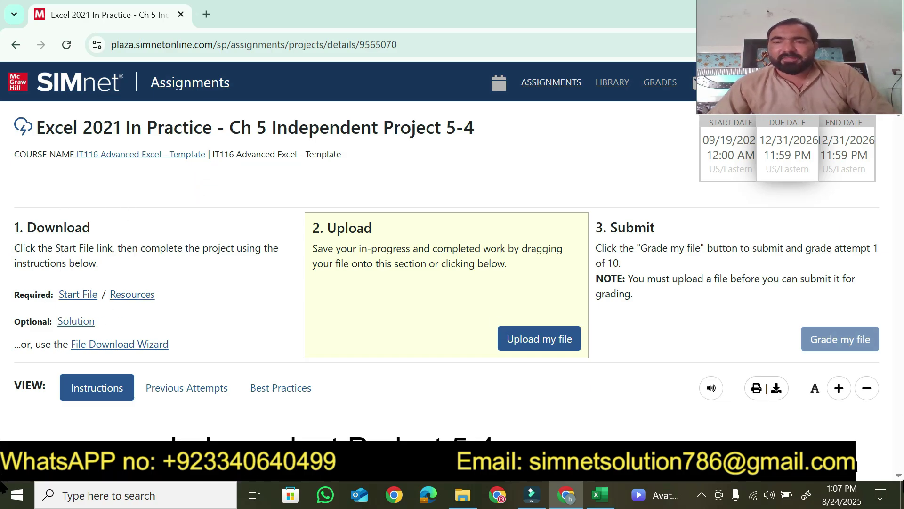
pyautogui.click(899, 476)
pyautogui.scroll(-7, 146, 165)
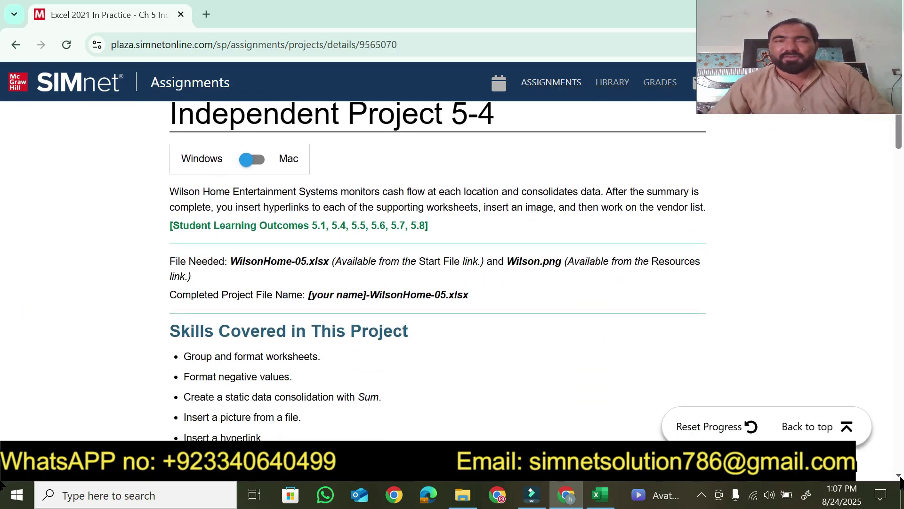
pyautogui.moveTo(171, 178); pyautogui.dragTo(476, 226)
pyautogui.click(475, 227)
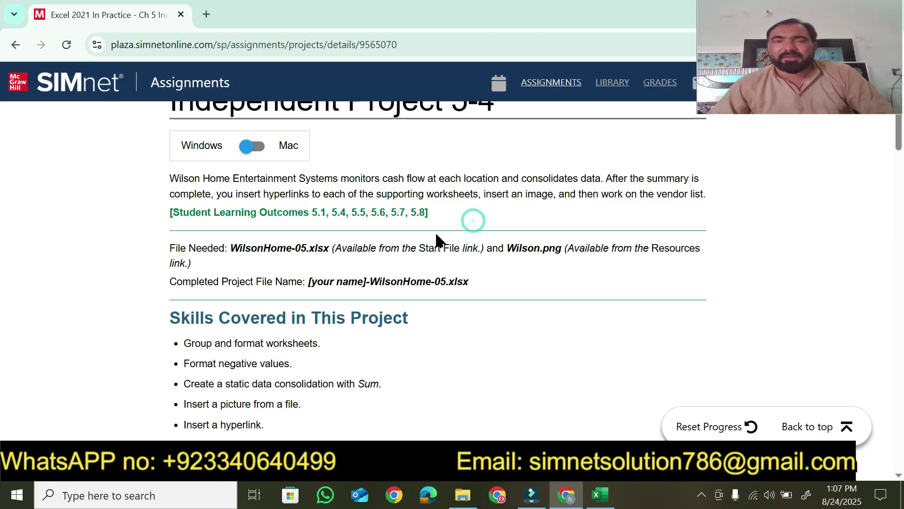
pyautogui.moveTo(176, 253); pyautogui.dragTo(486, 295)
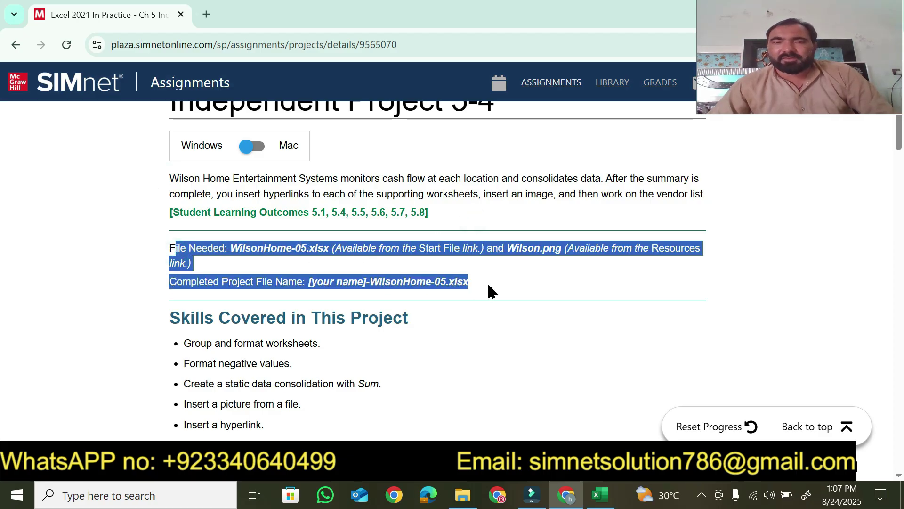
pyautogui.click(490, 295)
pyautogui.scroll(-3, 898, 476)
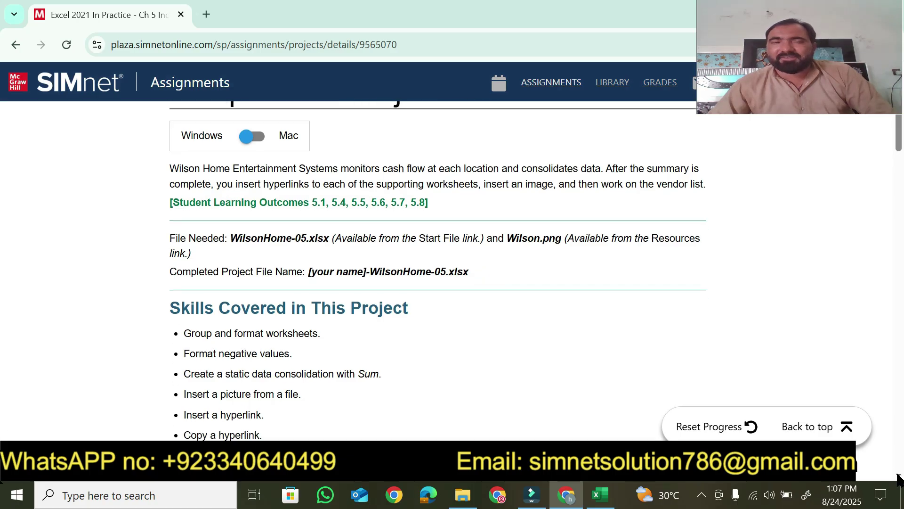
# Review the Skills Covered list and the project's instruction steps, and return to the start of the assignment page.
pyautogui.scroll(-3, 898, 476)
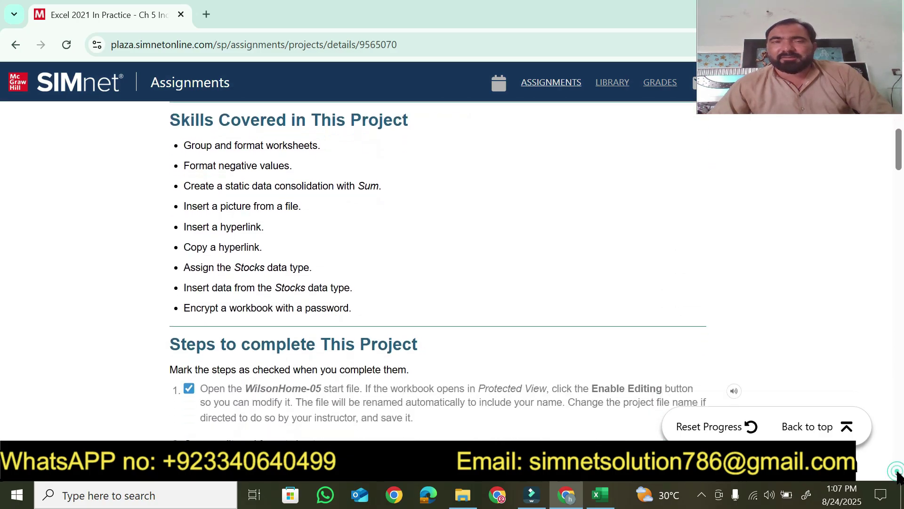
pyautogui.moveTo(174, 121); pyautogui.dragTo(377, 312)
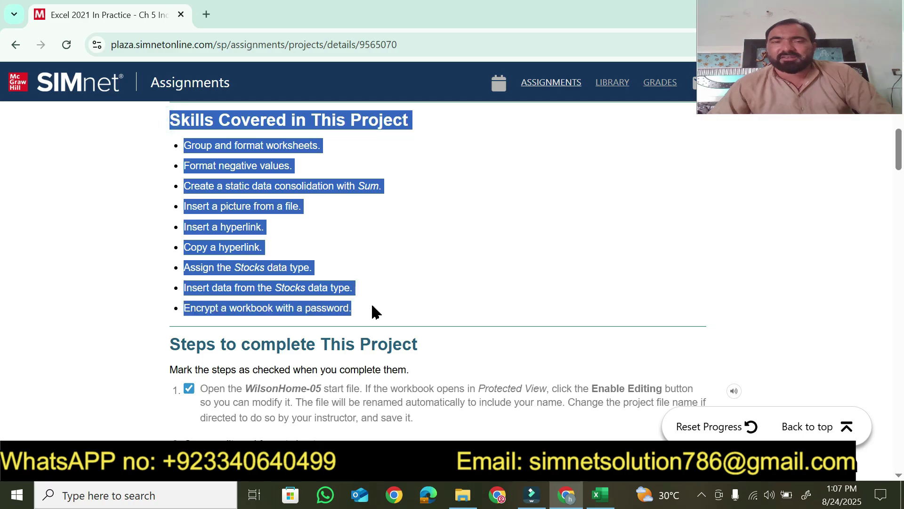
pyautogui.scroll(-6, 898, 474)
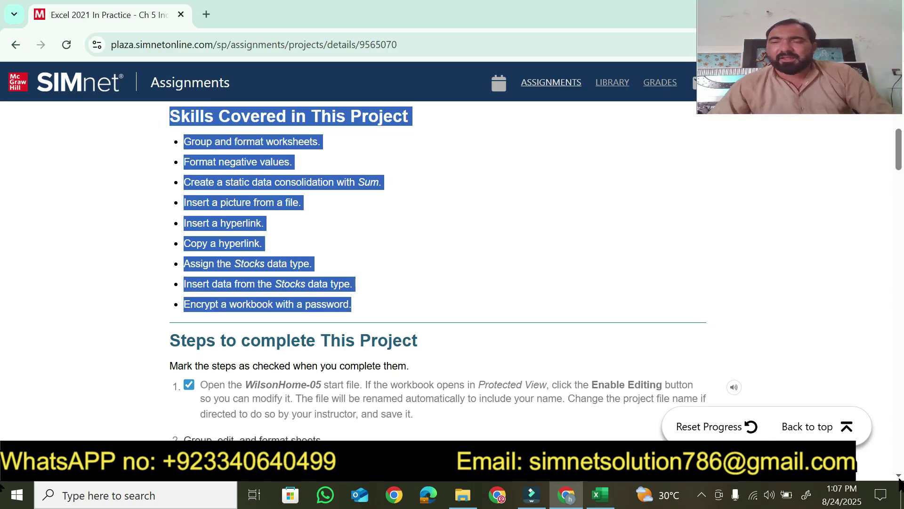
pyautogui.scroll(-1, 899, 478)
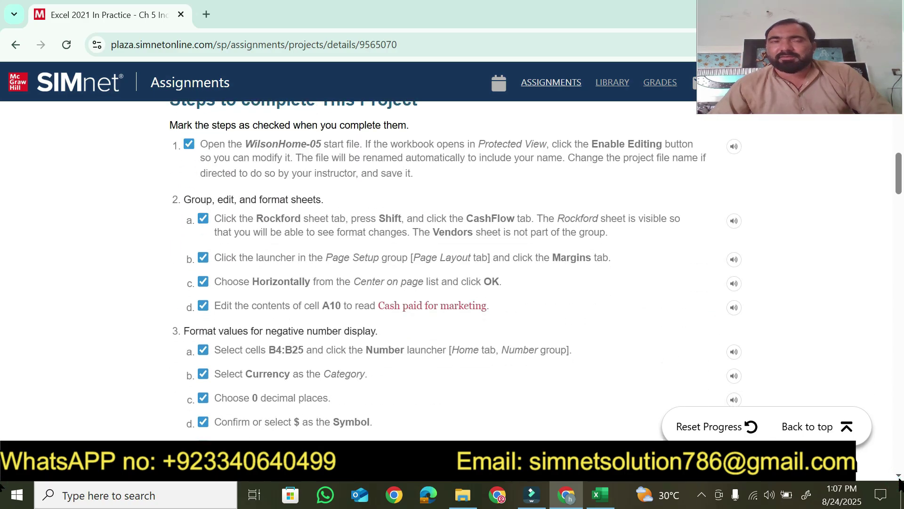
pyautogui.scroll(-2, 899, 478)
pyautogui.scroll(-8, 898, 476)
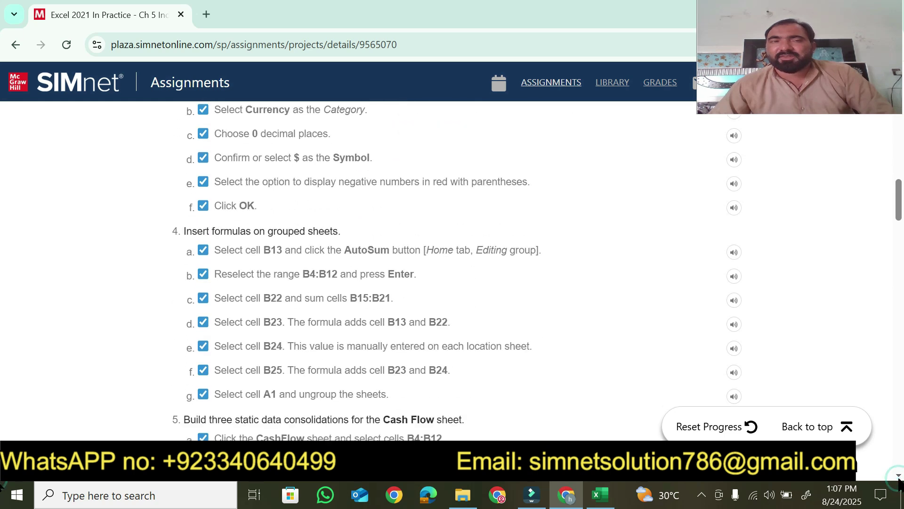
pyautogui.scroll(-2, 898, 477)
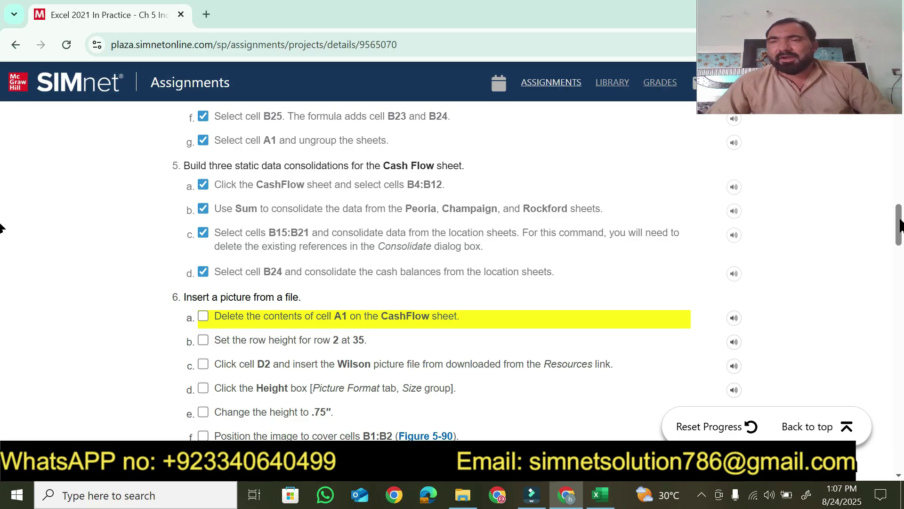
pyautogui.scroll(-6, 898, 228)
pyautogui.moveTo(899, 259); pyautogui.dragTo(903, 81)
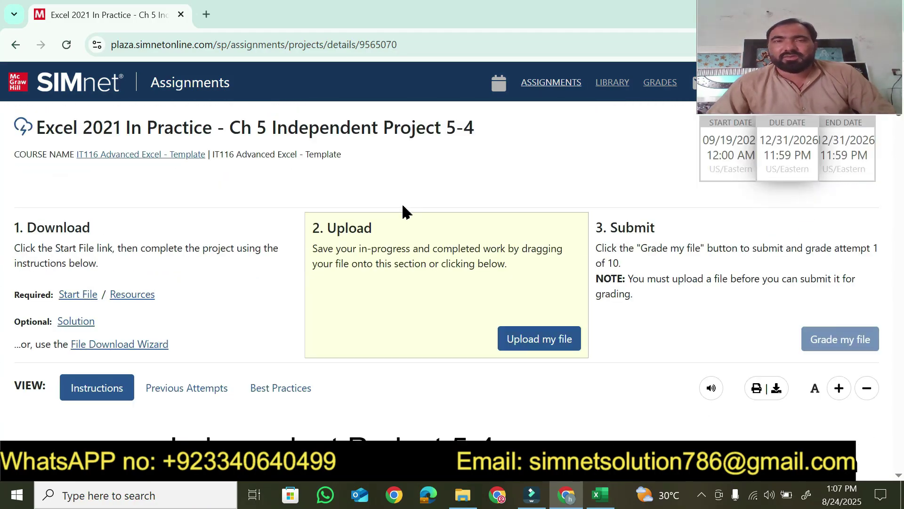